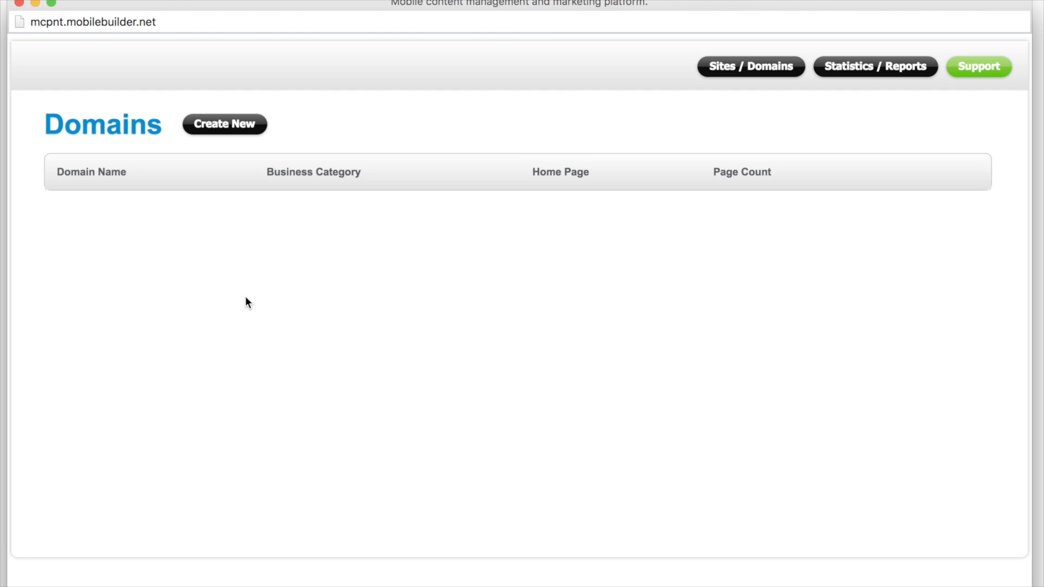
# Create a new site with the web address fotos and company name Fotos By T, and save its settings
pyautogui.click(214, 127)
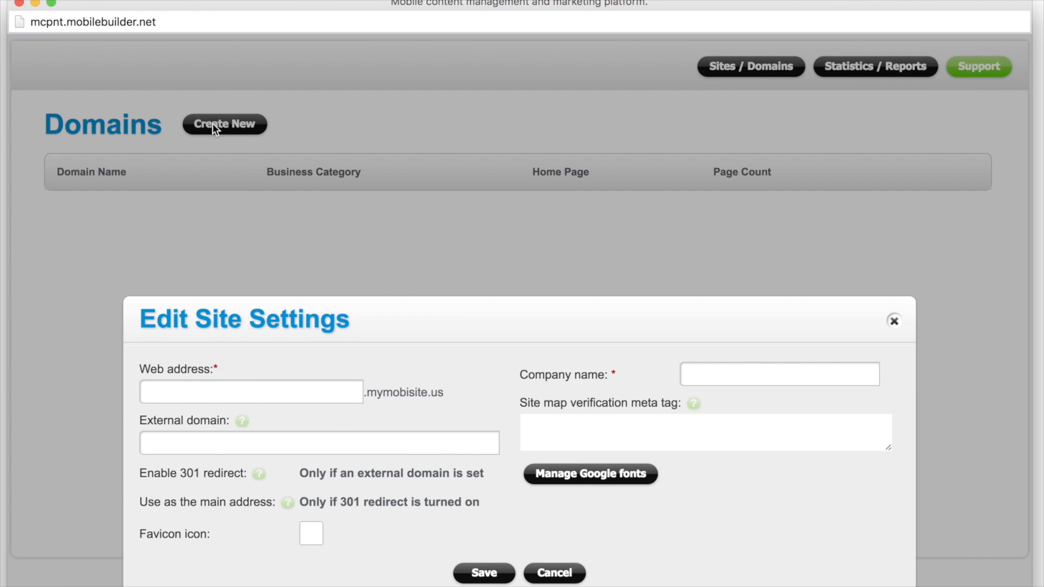
pyautogui.click(179, 393)
pyautogui.write('fotos')
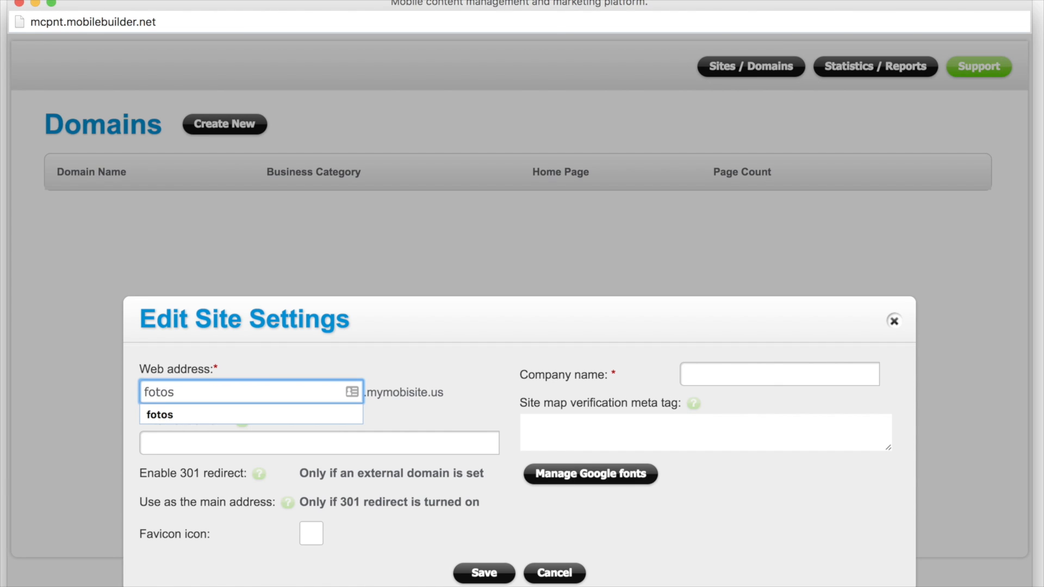
pyautogui.click(167, 416)
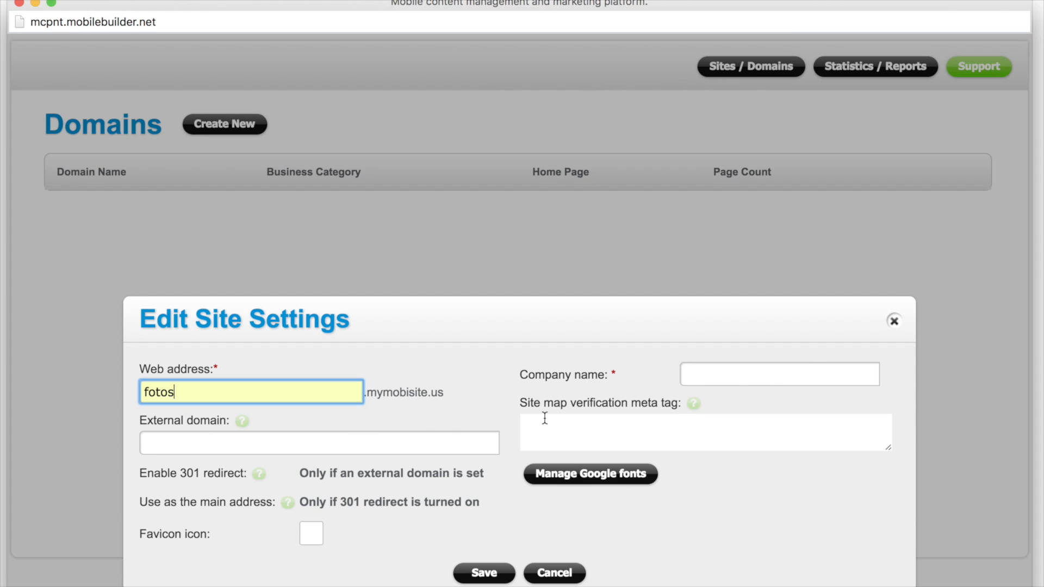
pyautogui.click(749, 377)
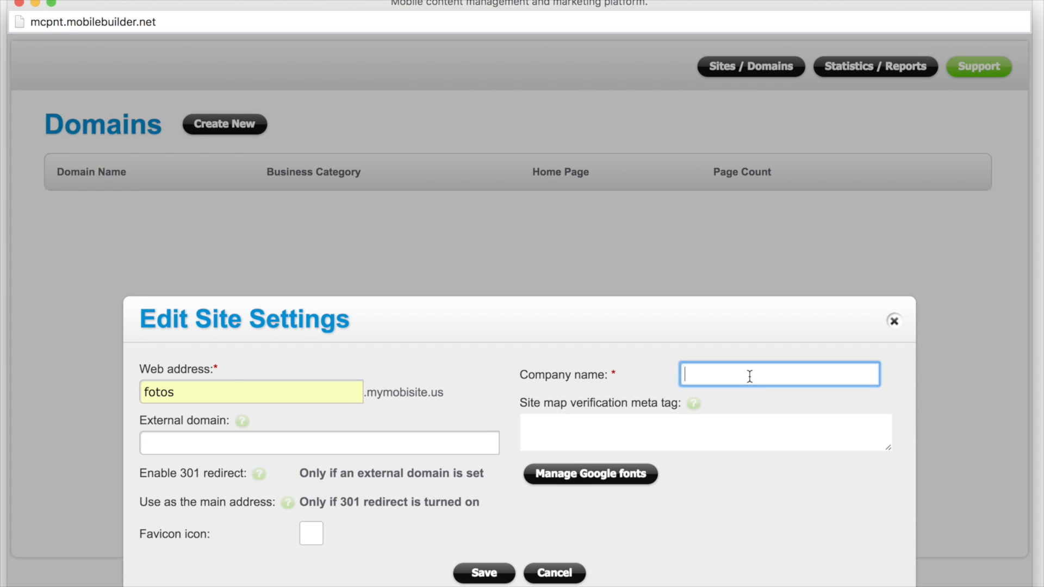
pyautogui.write('Fotos By T')
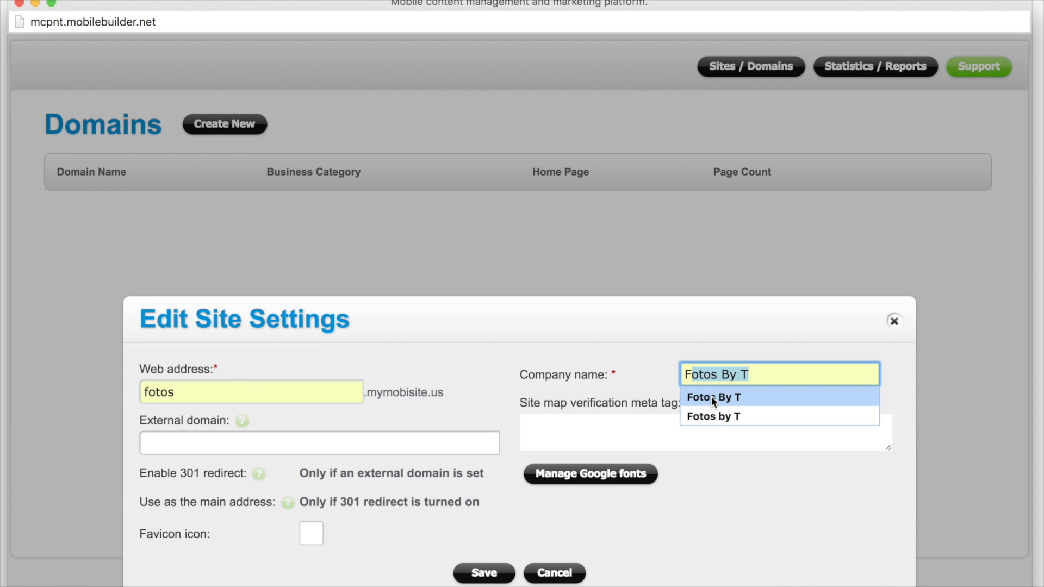
pyautogui.click(712, 397)
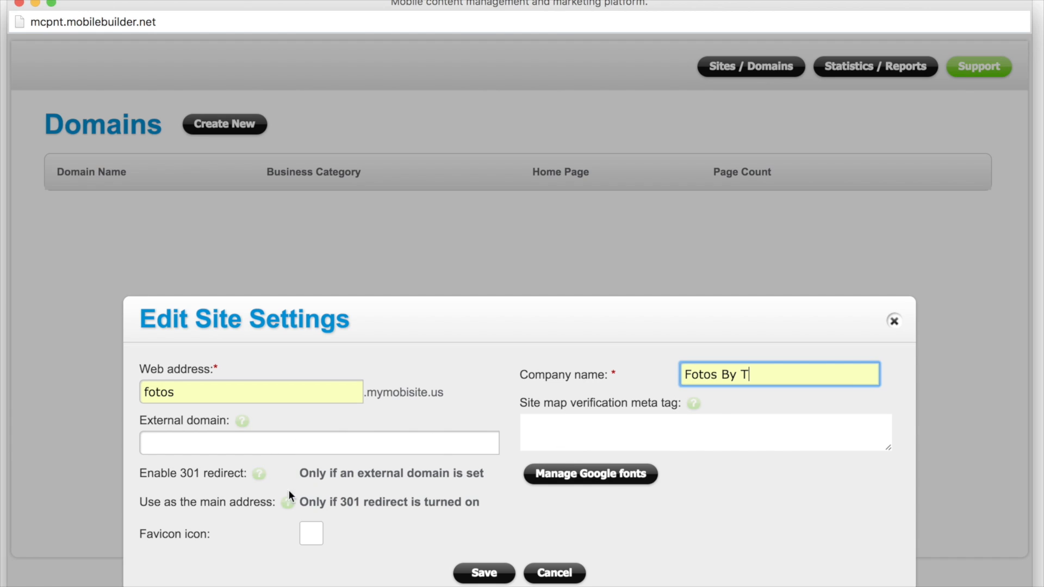
pyautogui.click(480, 574)
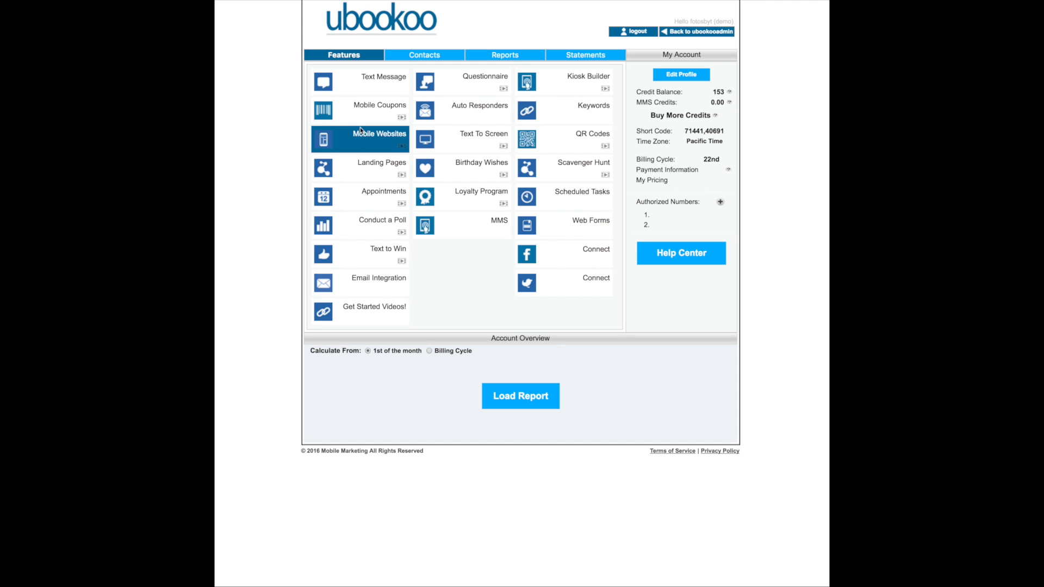
# Start a new mobile page for the fotos site with the address seniorsample and the name Sample senior app
pyautogui.click(387, 138)
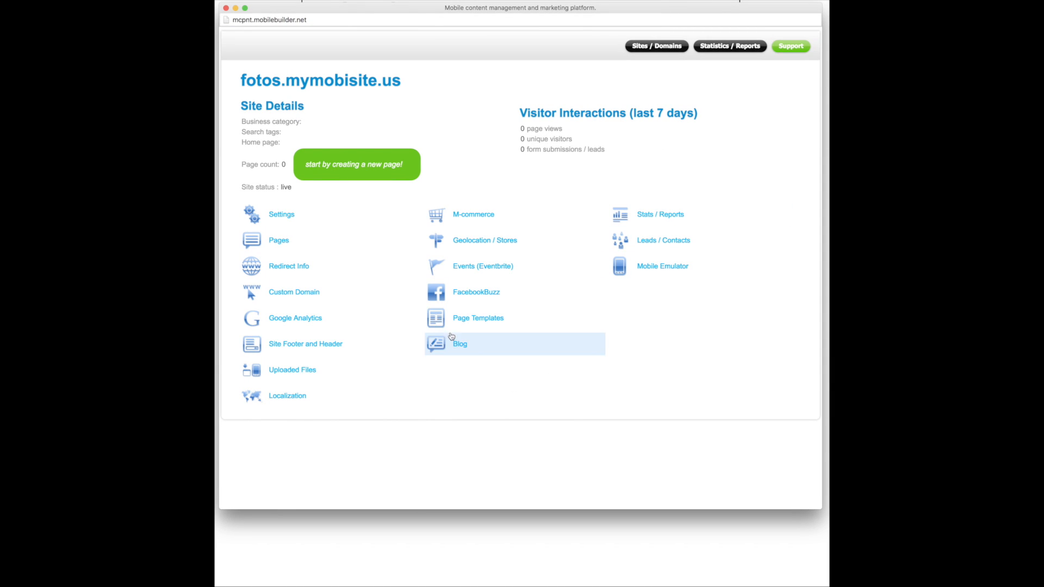
pyautogui.click(343, 166)
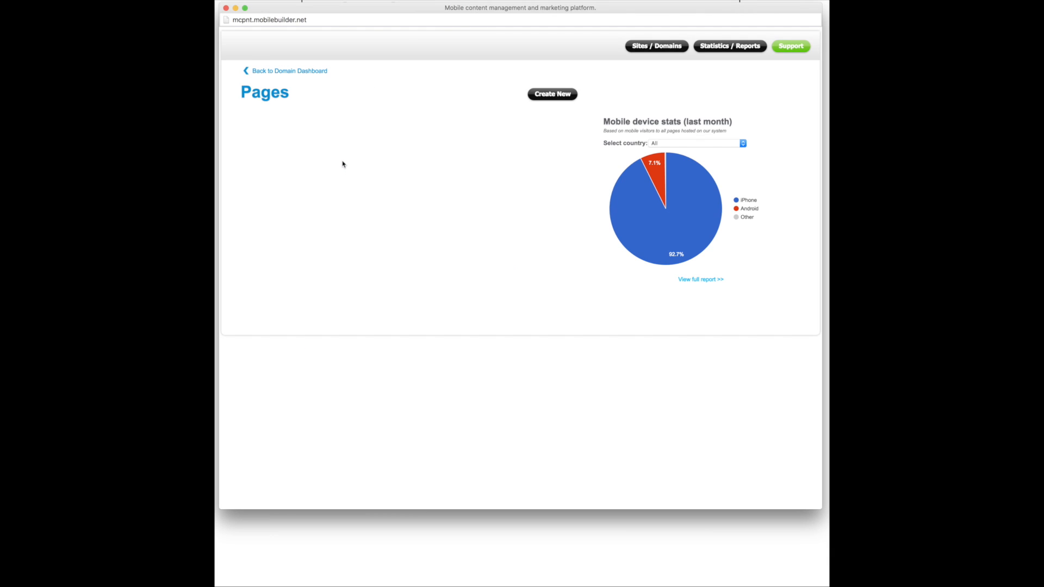
pyautogui.click(556, 99)
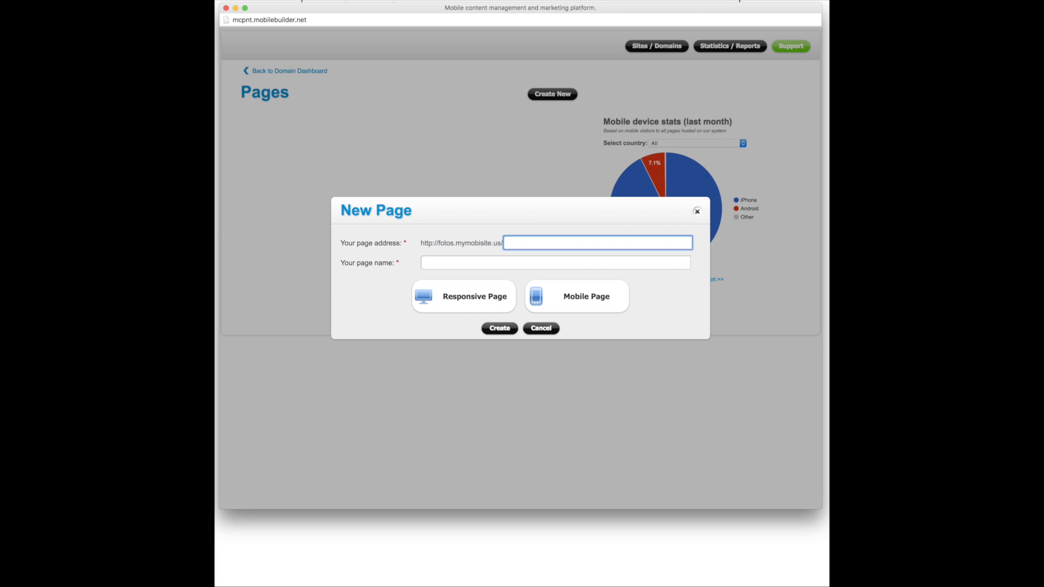
pyautogui.write('seniorsample')
pyautogui.press('Tab')
pyautogui.write('Sample')
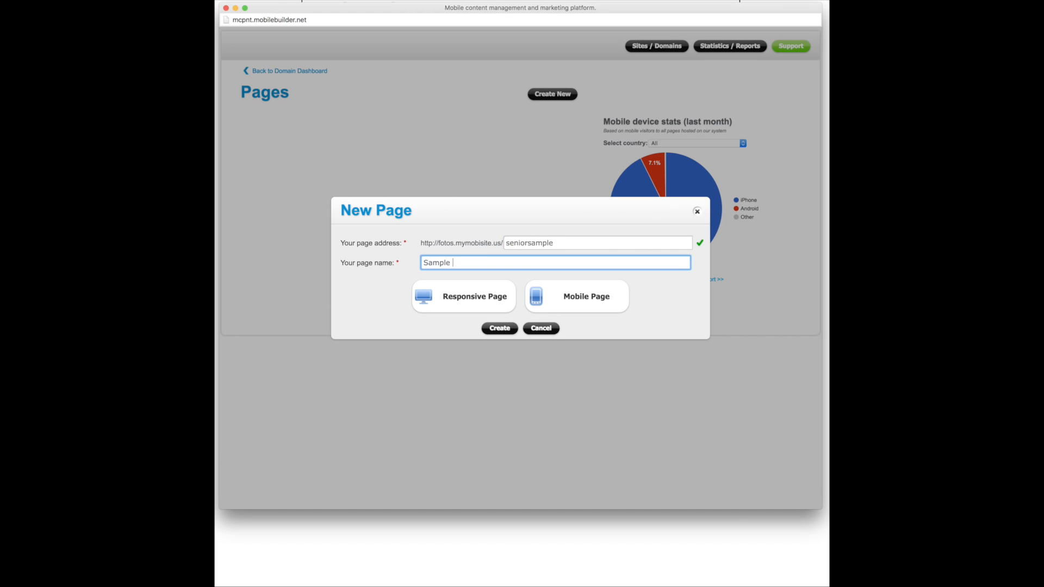
pyautogui.write('senior app')
pyautogui.click(591, 290)
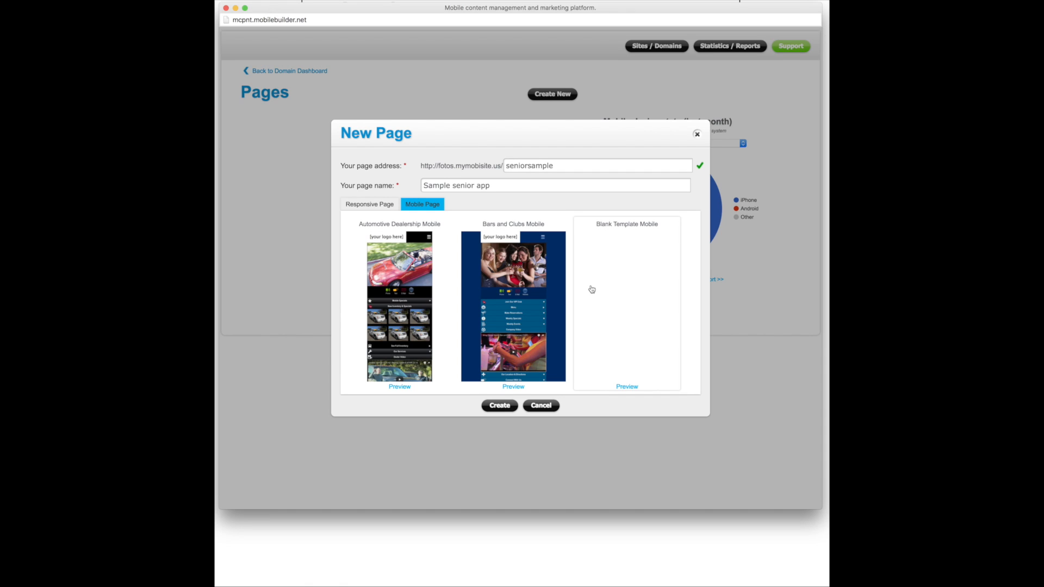
# Create the page from the Photography Client: Senior Model mobile template
pyautogui.scroll(-10, 591, 289)
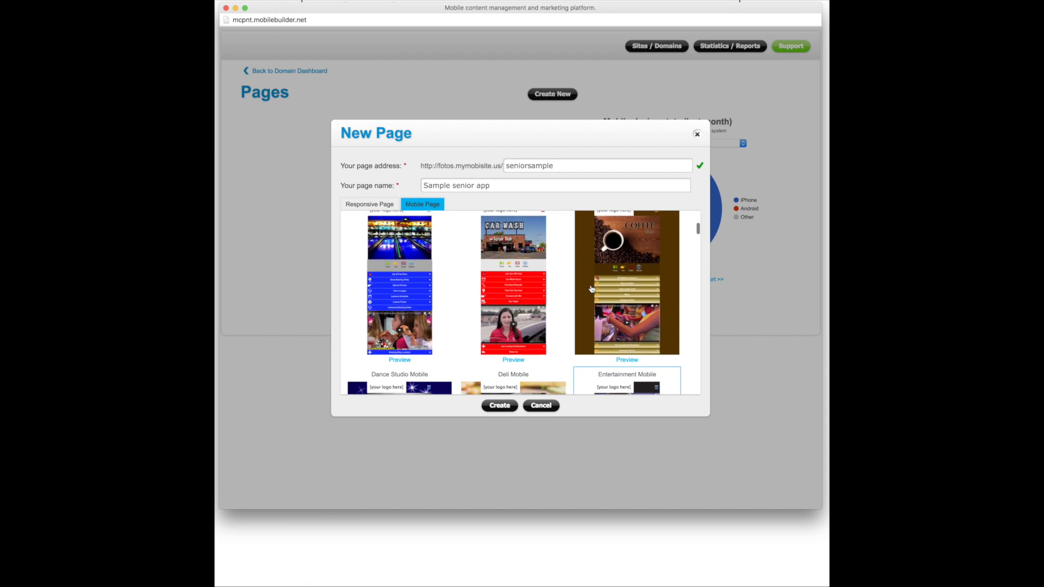
pyautogui.scroll(-5, 592, 290)
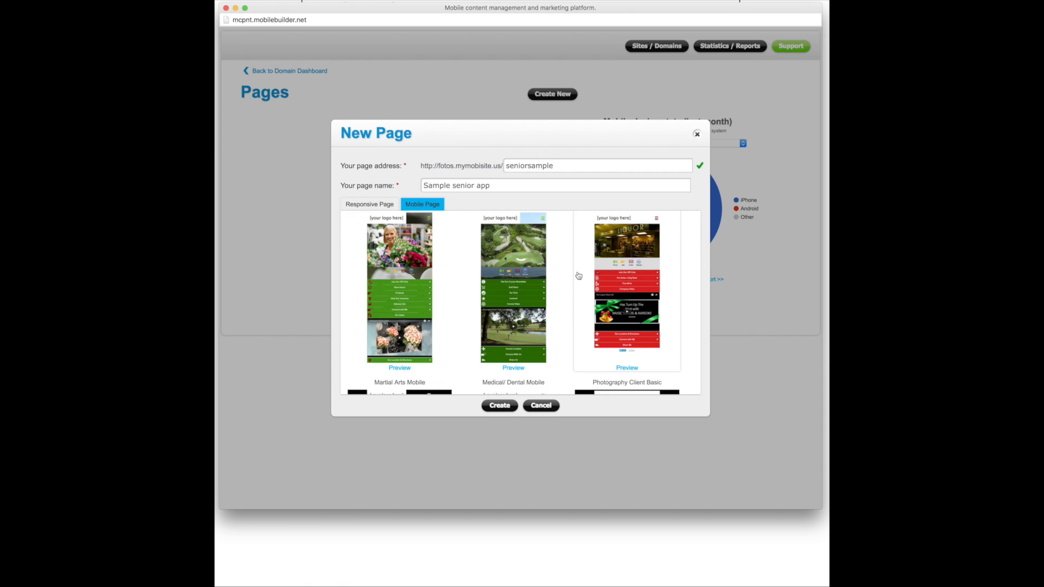
pyautogui.scroll(-5, 579, 276)
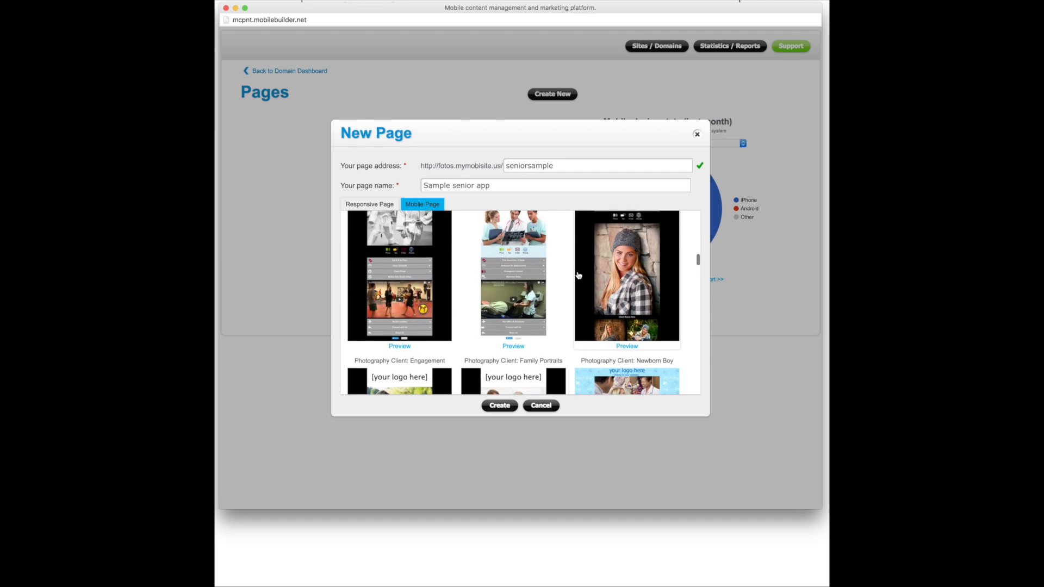
pyautogui.scroll(-8, 579, 276)
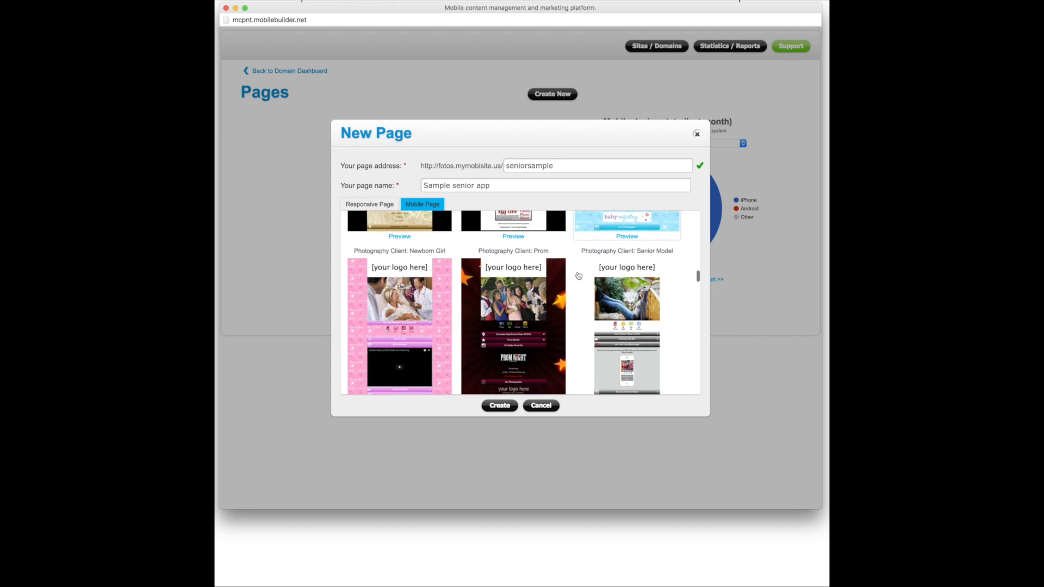
pyautogui.scroll(-1, 579, 276)
pyautogui.scroll(-1, 579, 276)
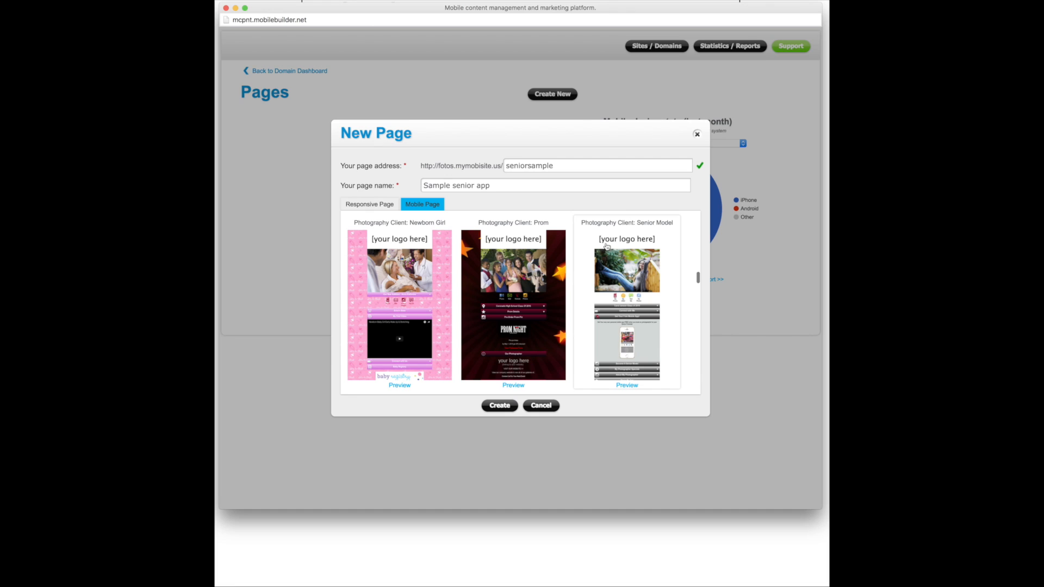
pyautogui.scroll(-1, 630, 279)
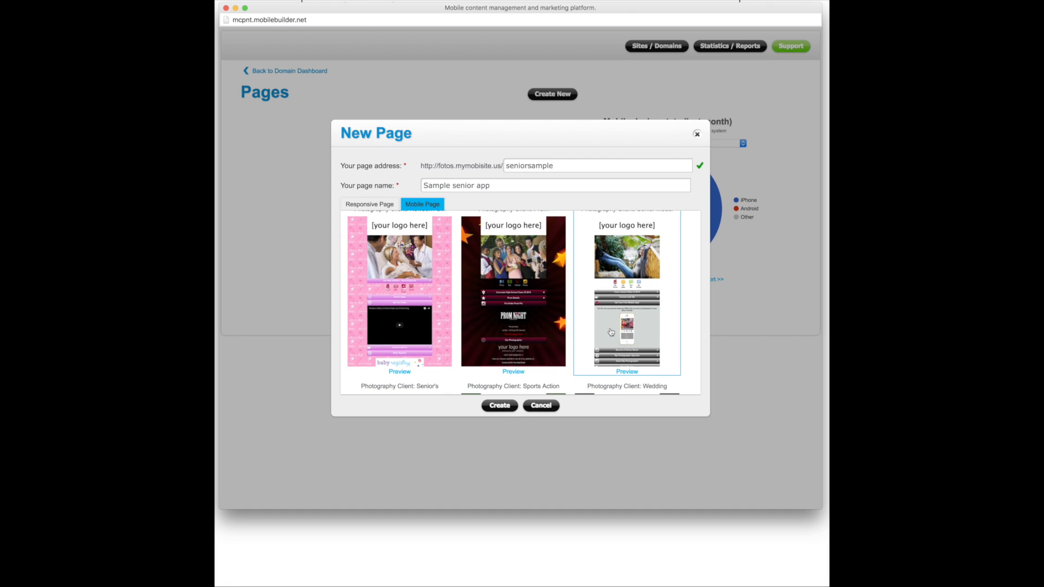
pyautogui.click(498, 407)
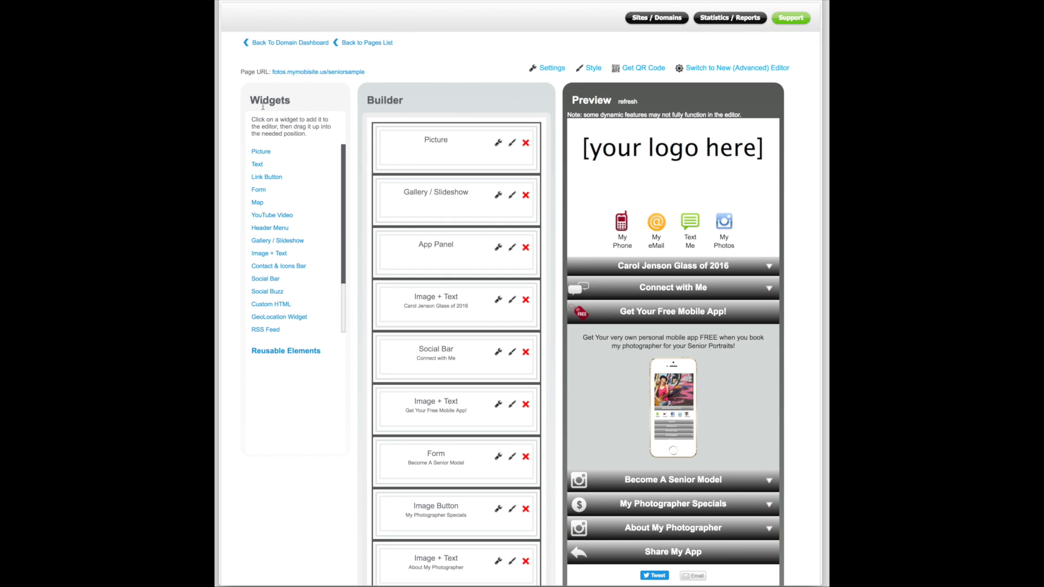
# Upload Screen Shot 2016-04-19 at 2.40.07 PM.png to the account library from the logo Picture widget's settings
pyautogui.scroll(-2, 269, 156)
pyautogui.scroll(2, 268, 156)
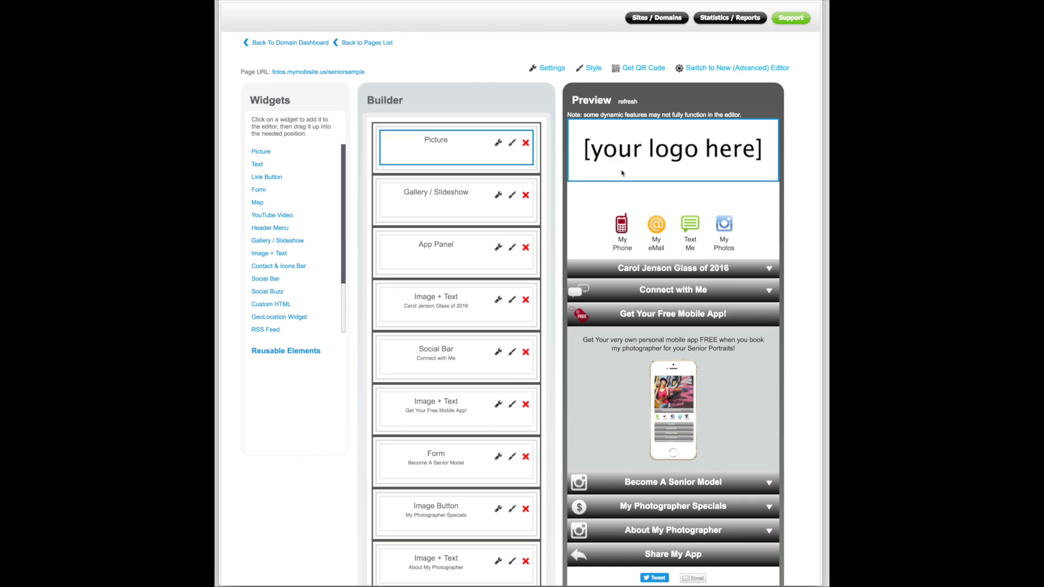
pyautogui.click(498, 143)
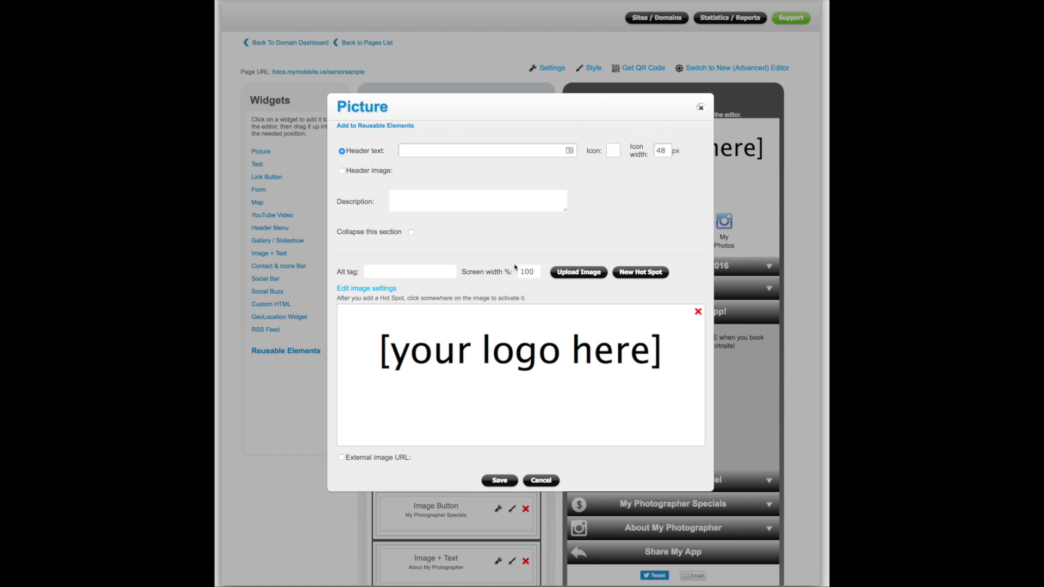
pyautogui.click(570, 277)
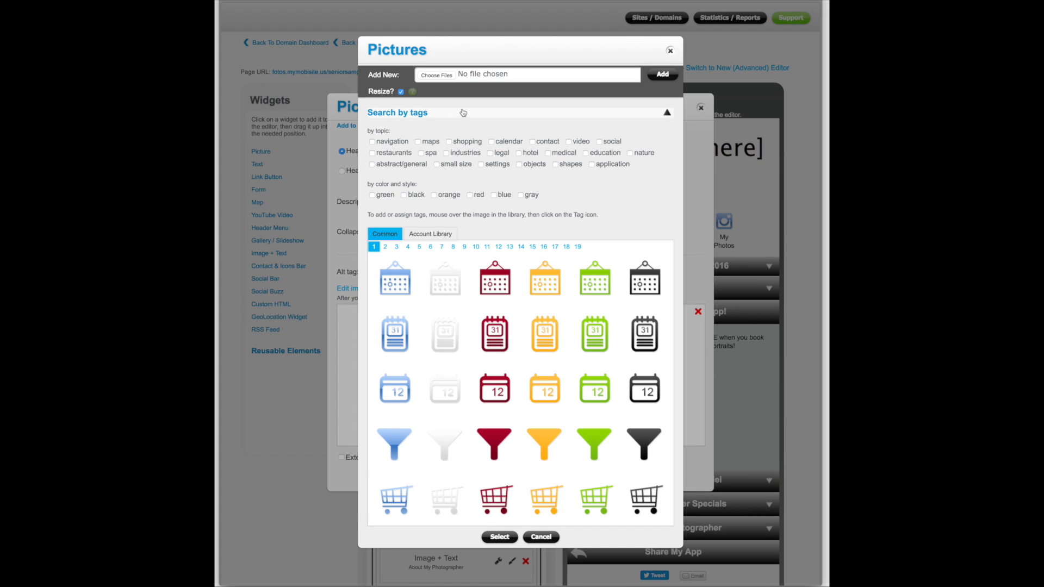
pyautogui.click(437, 76)
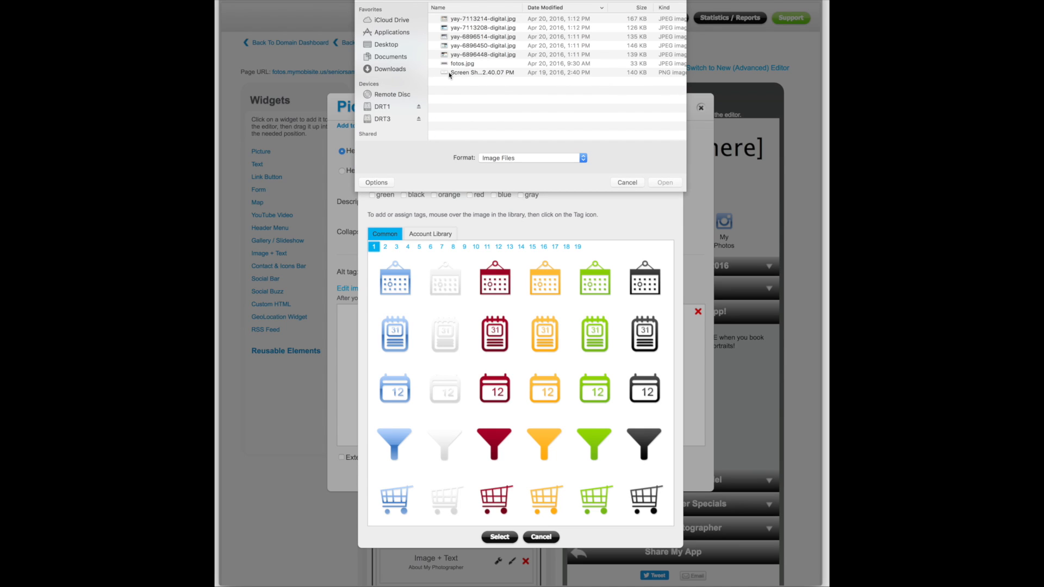
pyautogui.doubleClick(459, 73)
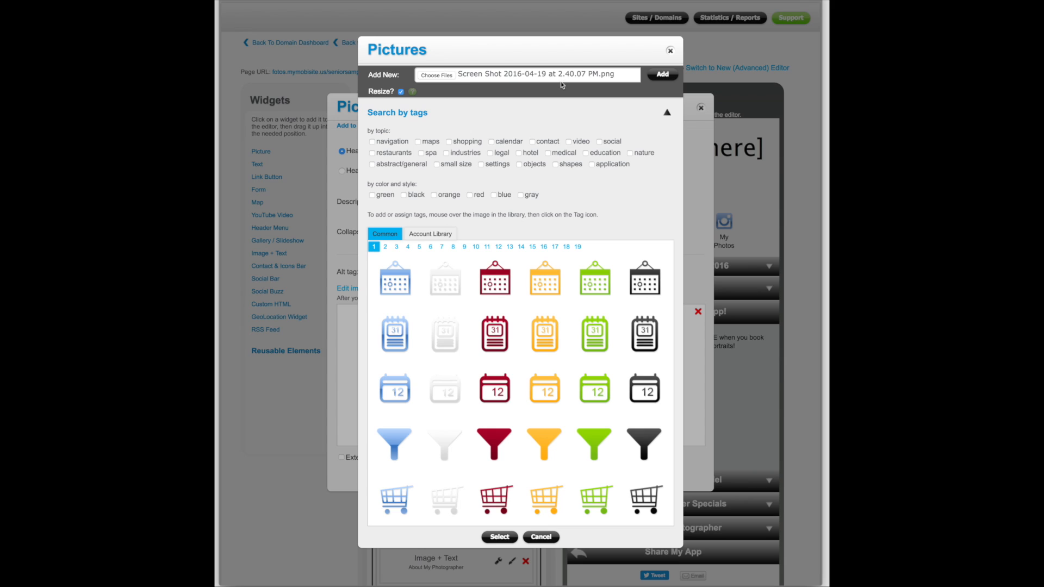
pyautogui.click(669, 75)
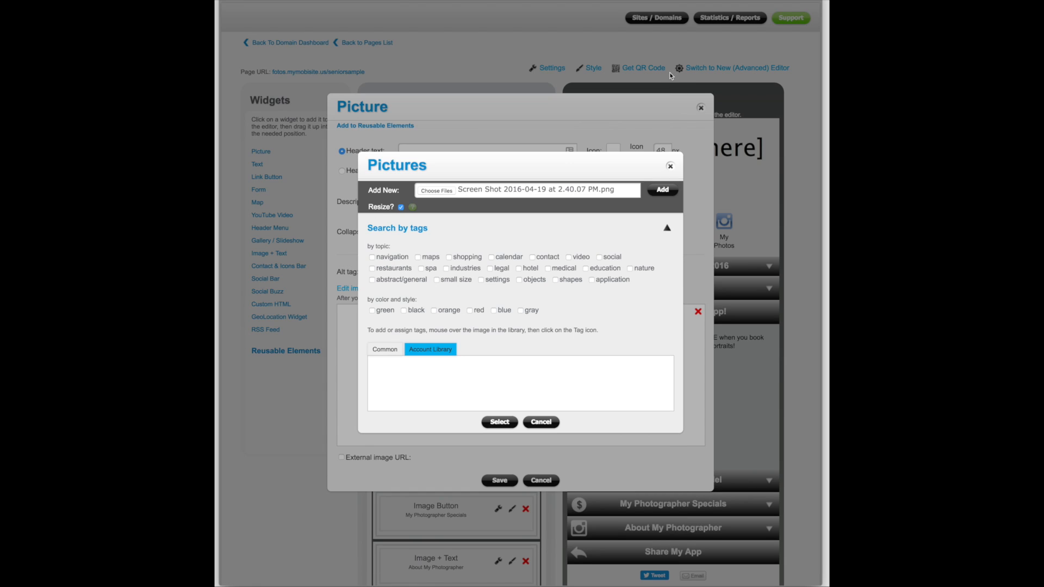
# Replace the placeholder logo with the uploaded fotos by T image and save the Picture widget
pyautogui.moveTo(392, 391)
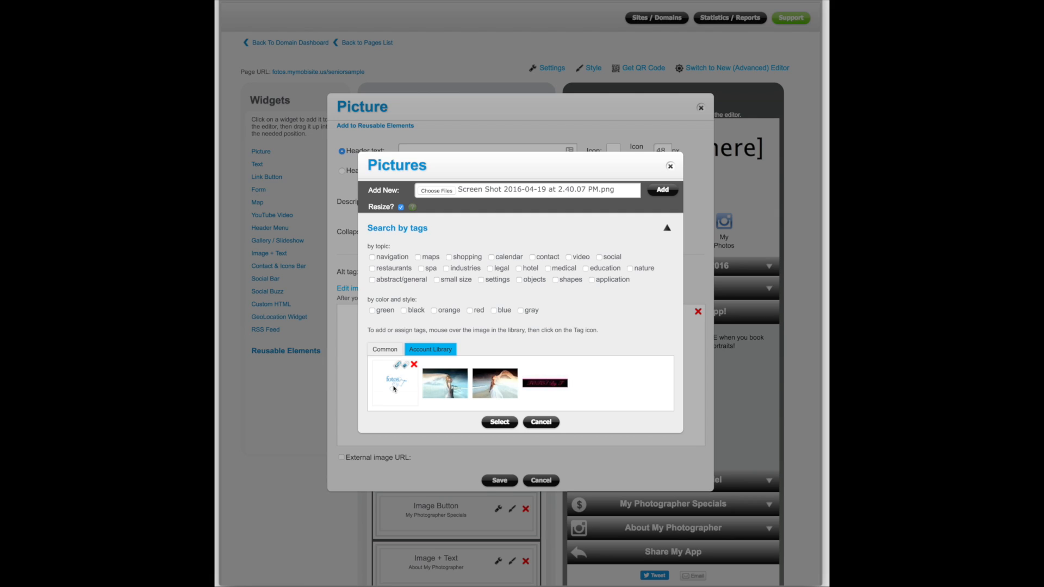
pyautogui.click(394, 389)
pyautogui.click(500, 422)
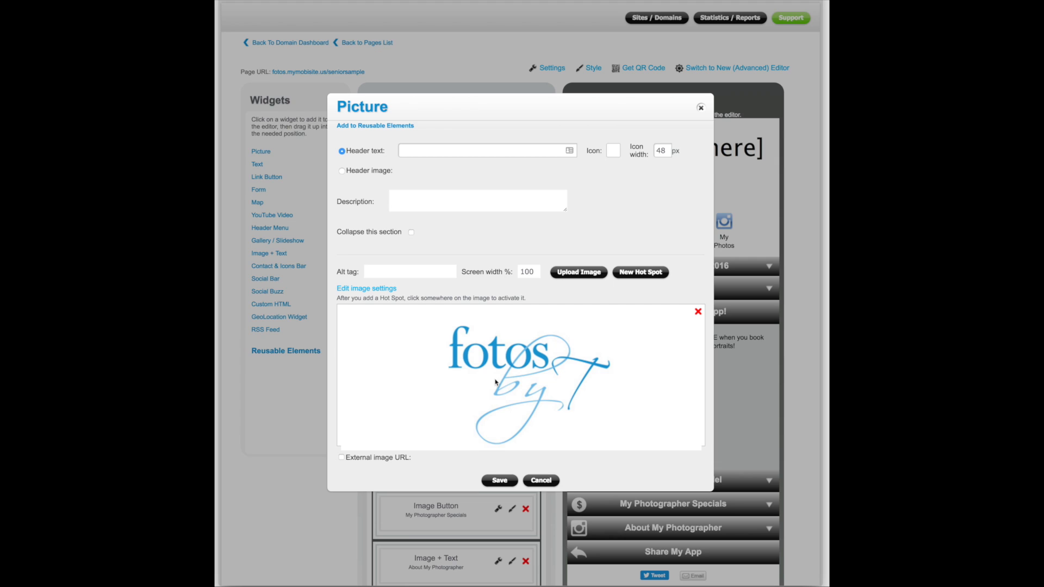
pyautogui.click(500, 481)
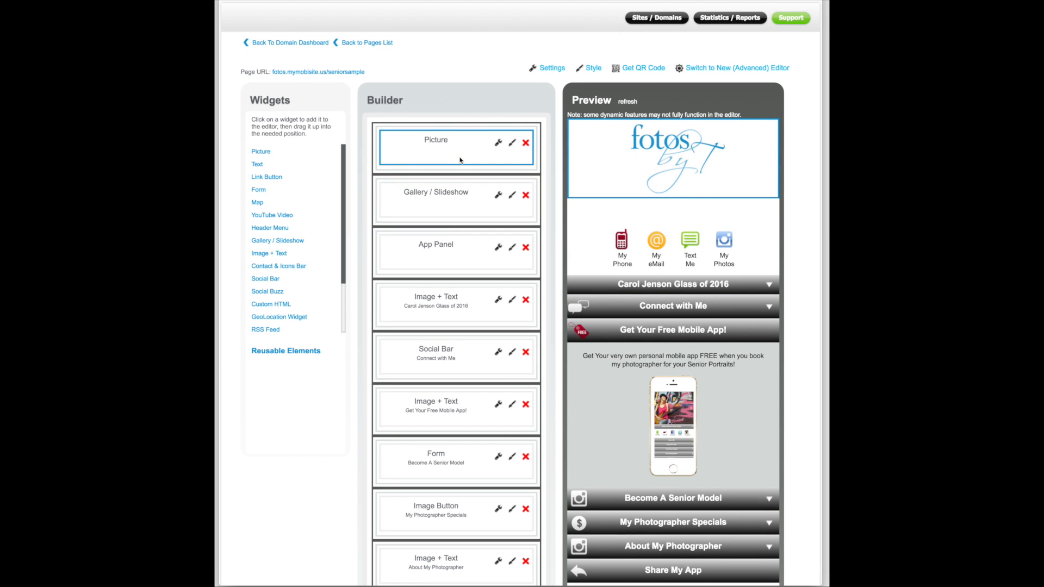
# Set the logo Picture widget's screen width to 75% and save it
pyautogui.click(498, 144)
pyautogui.moveTo(535, 273); pyautogui.dragTo(518, 275)
pyautogui.write('75')
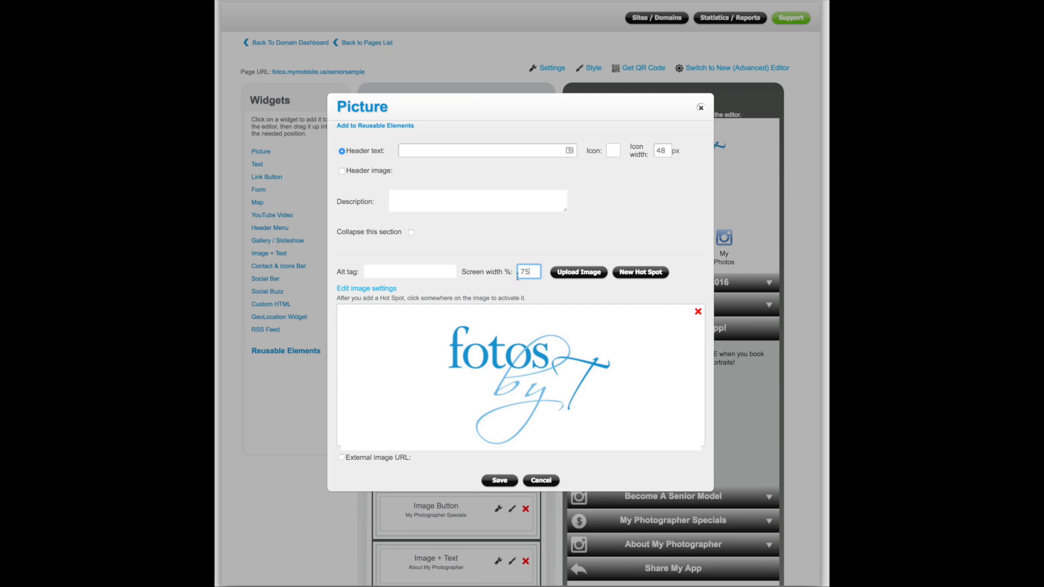
pyautogui.click(500, 481)
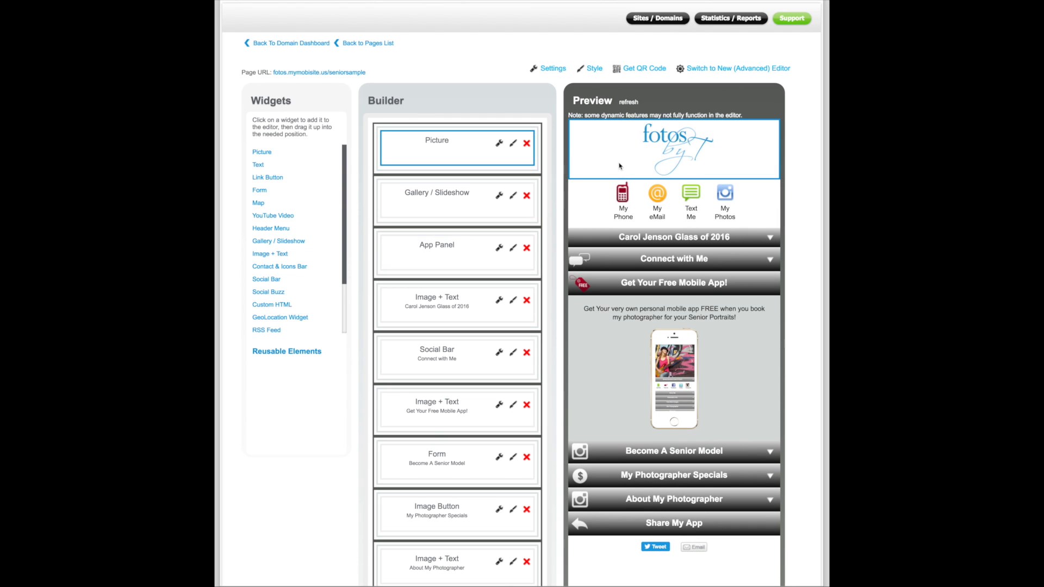
# Upload senior1.jpg and senior.jpg to the account library from the Gallery / Slideshow widget's settings
pyautogui.click(500, 197)
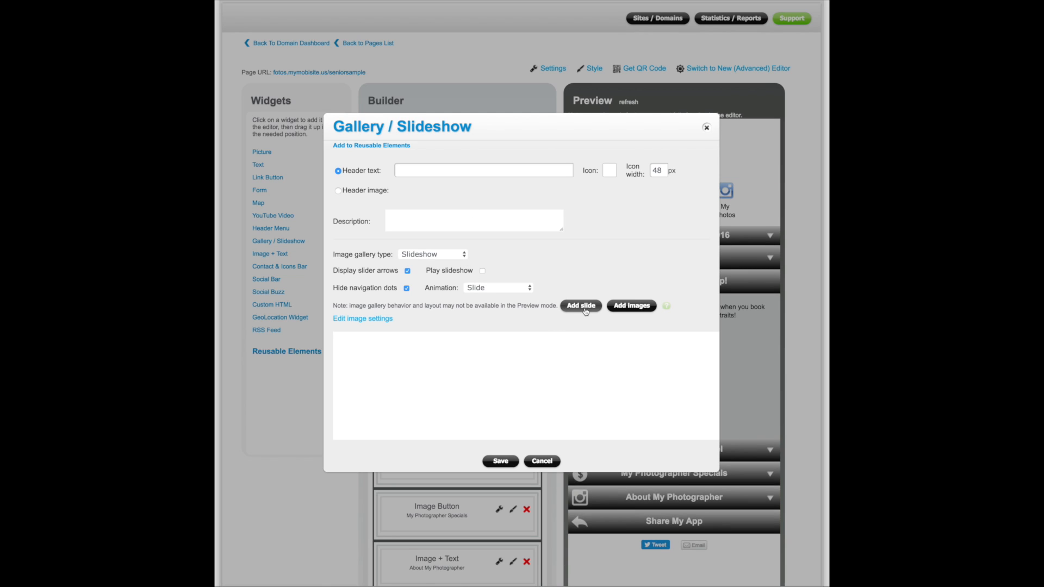
pyautogui.click(620, 308)
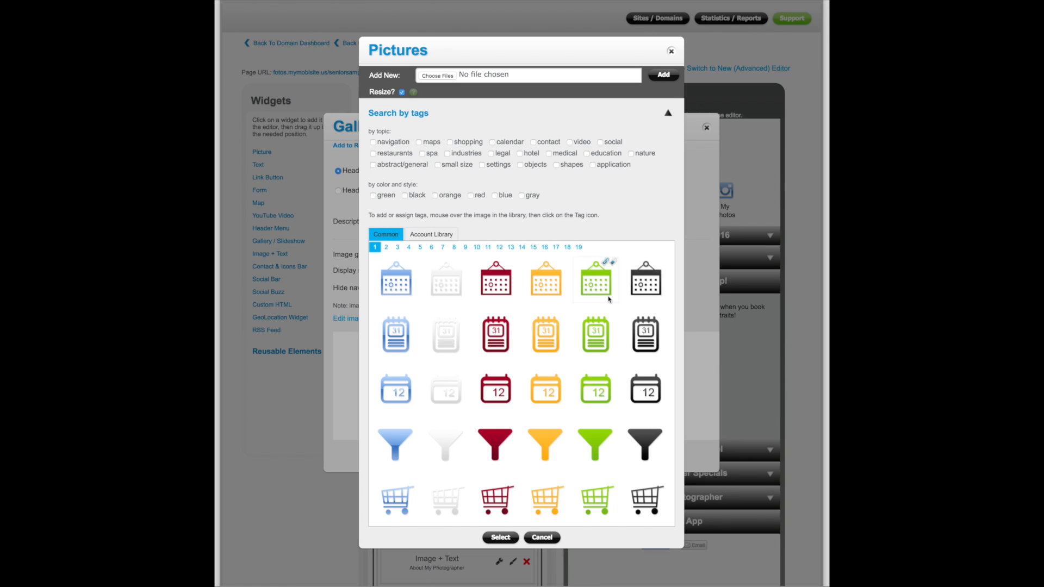
pyautogui.click(438, 76)
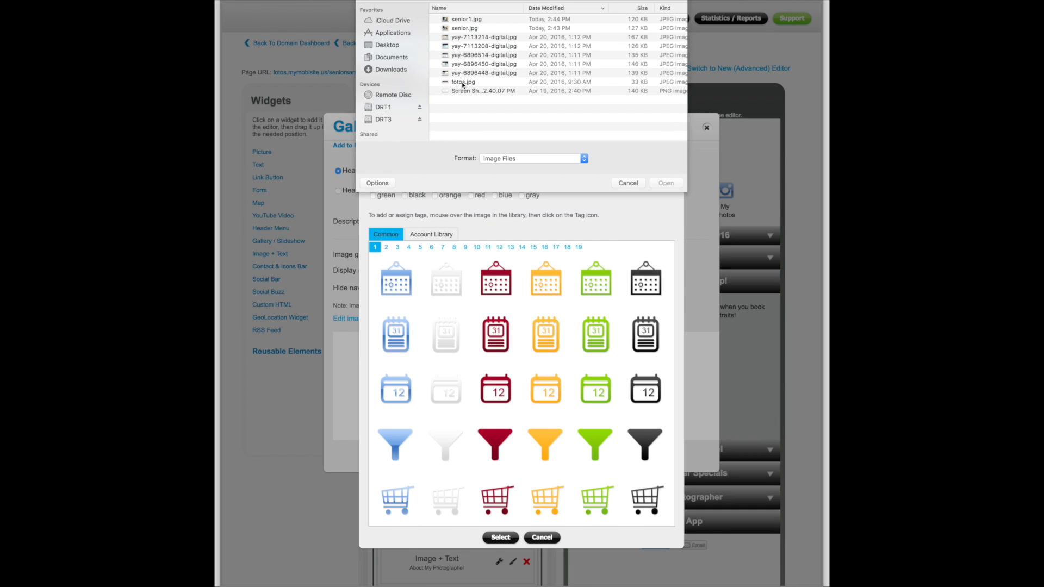
pyautogui.click(454, 21)
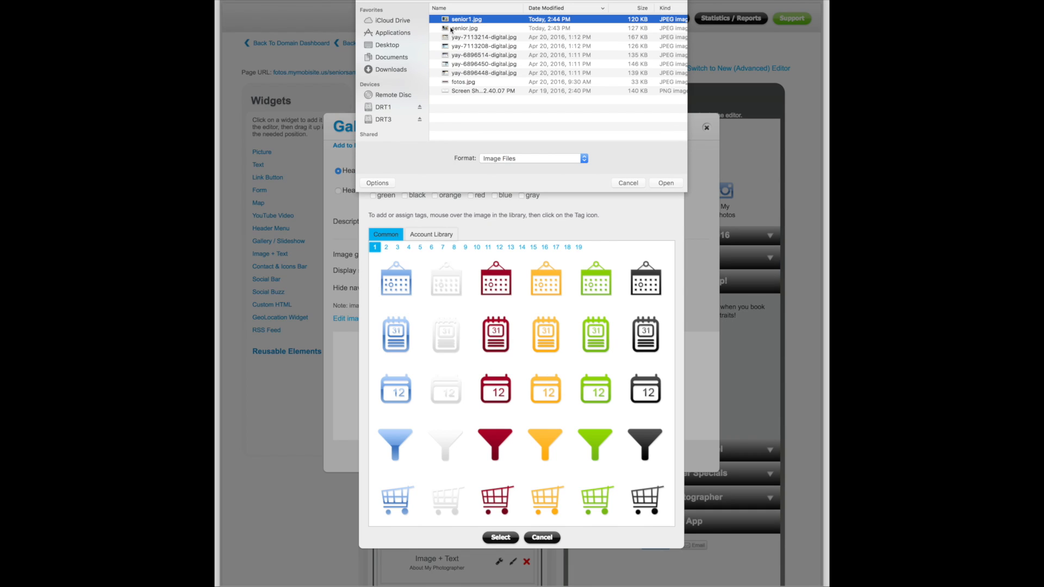
pyautogui.keyDown('shift'); pyautogui.click(452, 29); pyautogui.keyUp('shift')
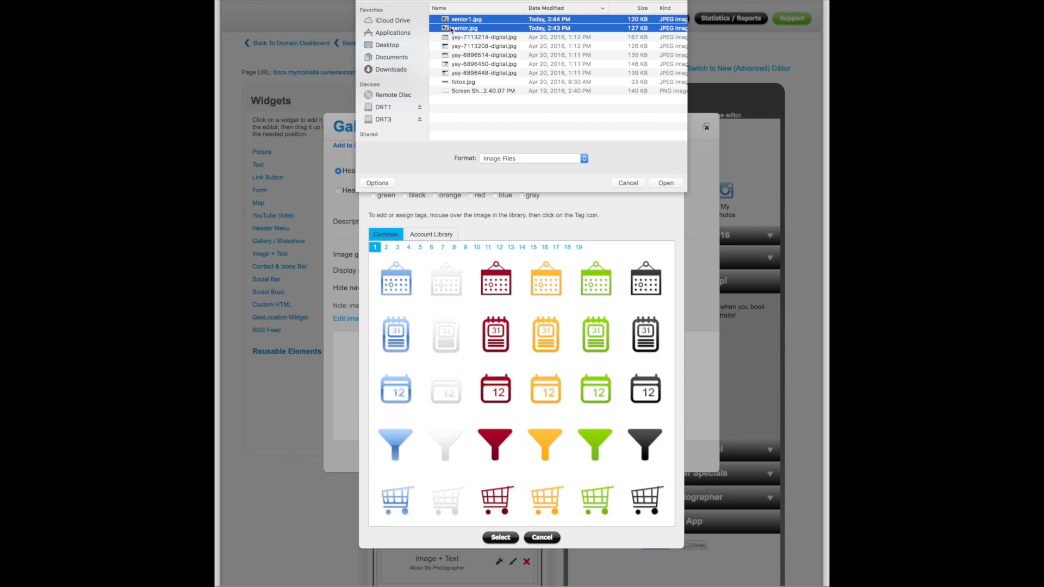
pyautogui.click(665, 184)
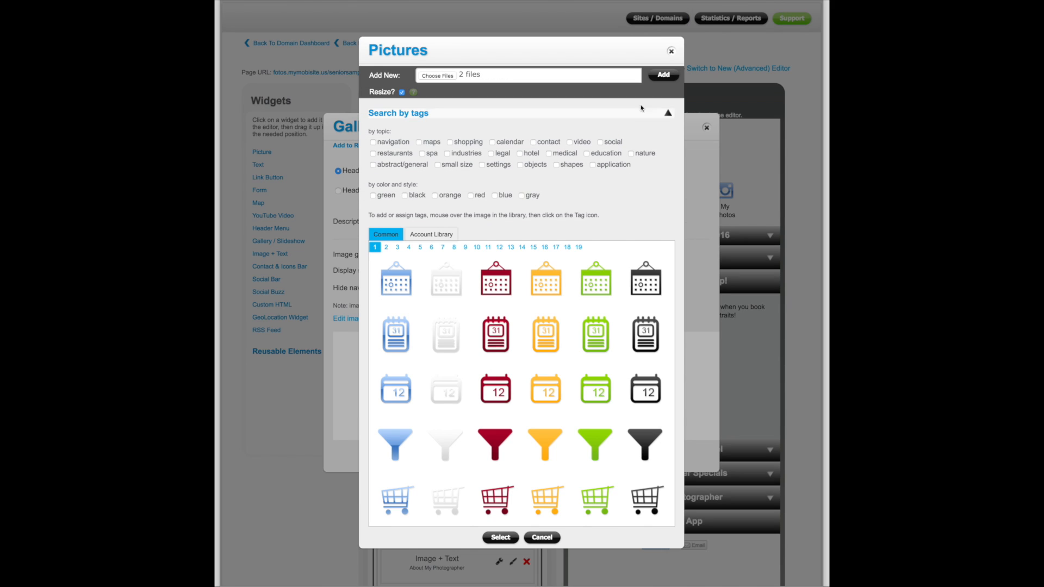
pyautogui.click(663, 75)
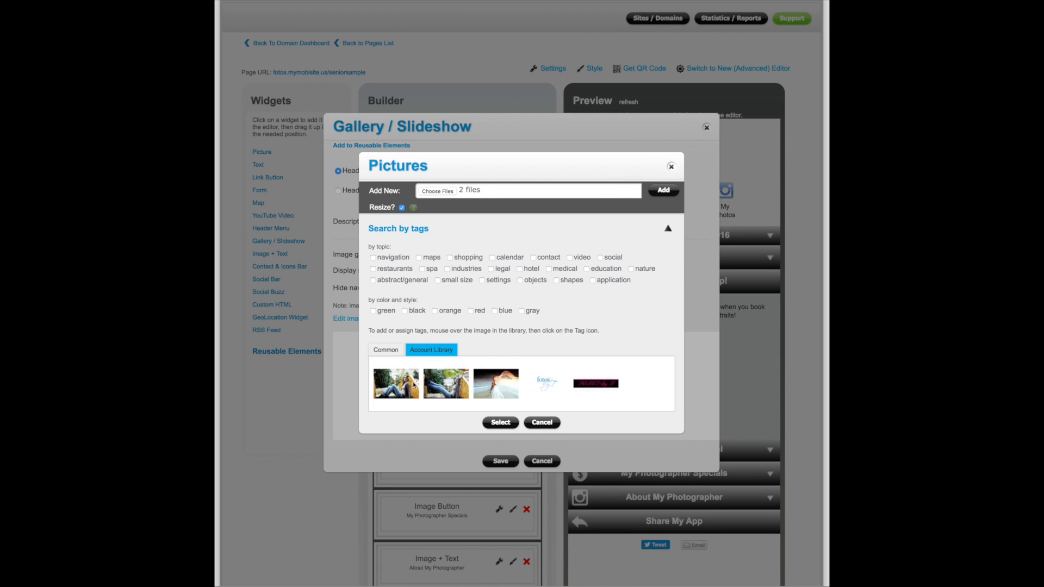
# Add the two uploaded senior photos to the slideshow and move the first photo behind the second
pyautogui.click(397, 384)
pyautogui.click(446, 387)
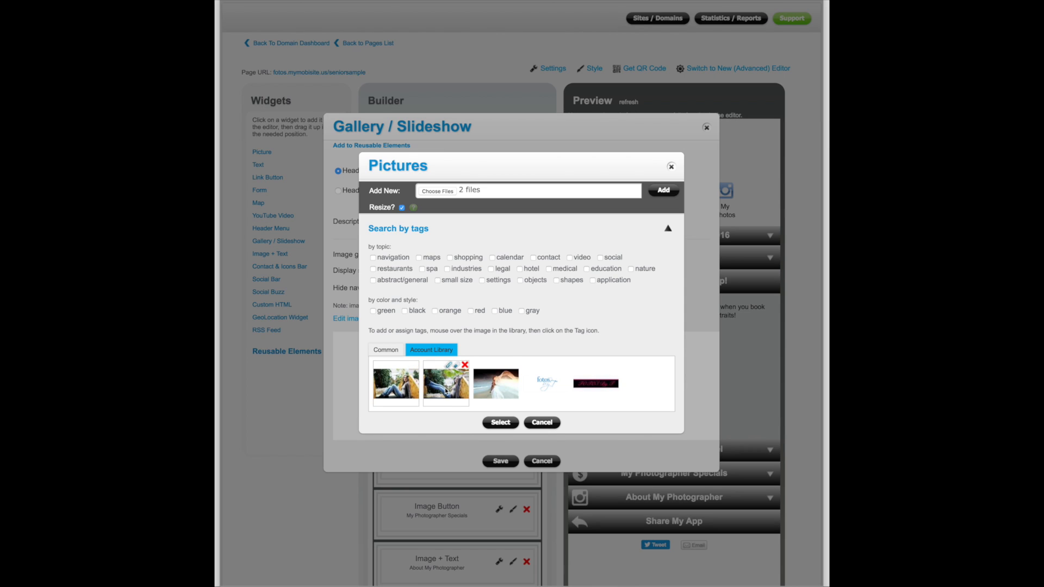
pyautogui.click(507, 425)
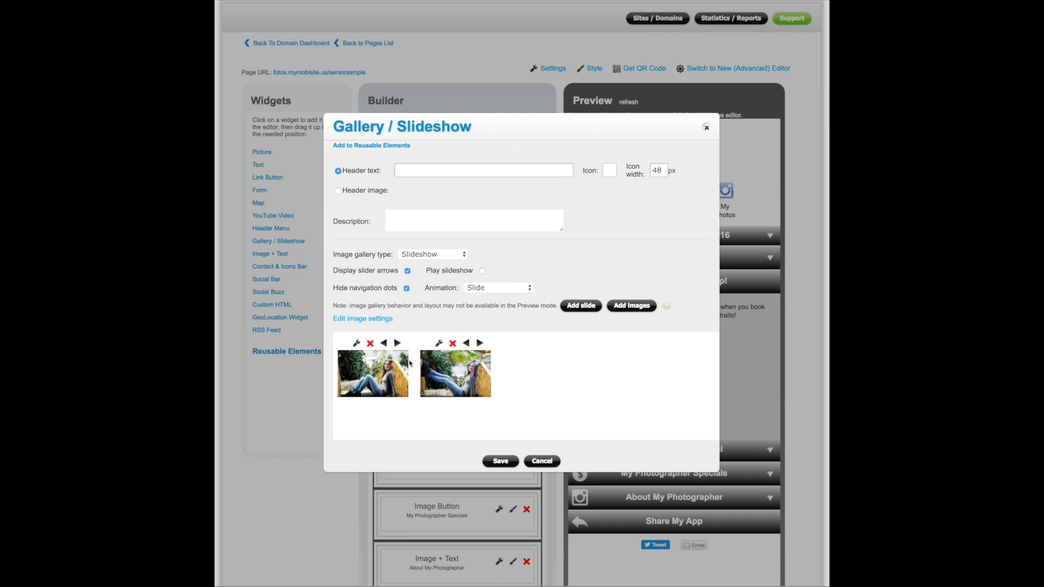
pyautogui.click(397, 344)
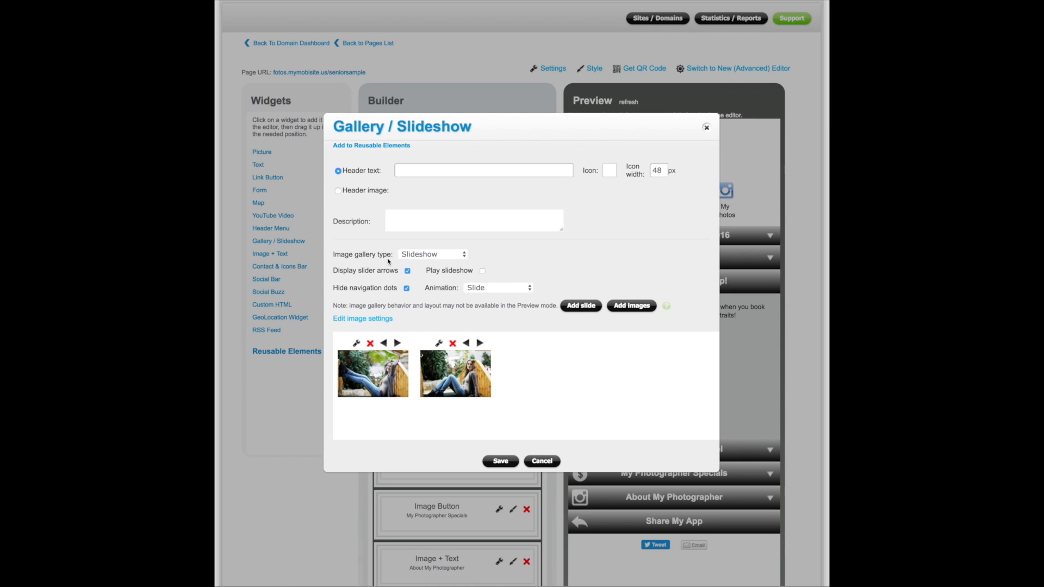
# Keep the image gallery type as Slideshow, enable Play slideshow and save the Gallery / Slideshow widget
pyautogui.click(448, 256)
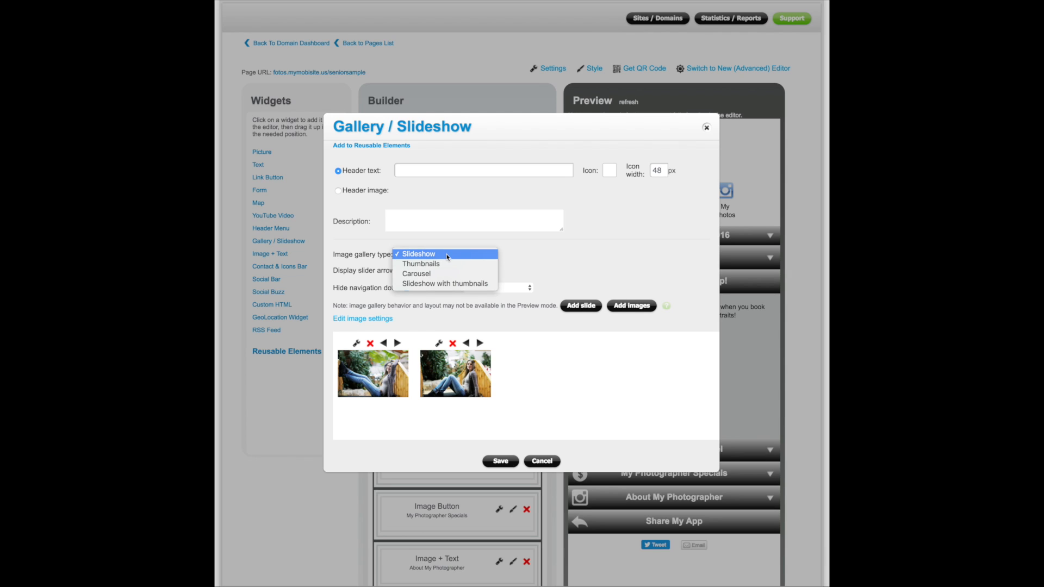
pyautogui.click(448, 257)
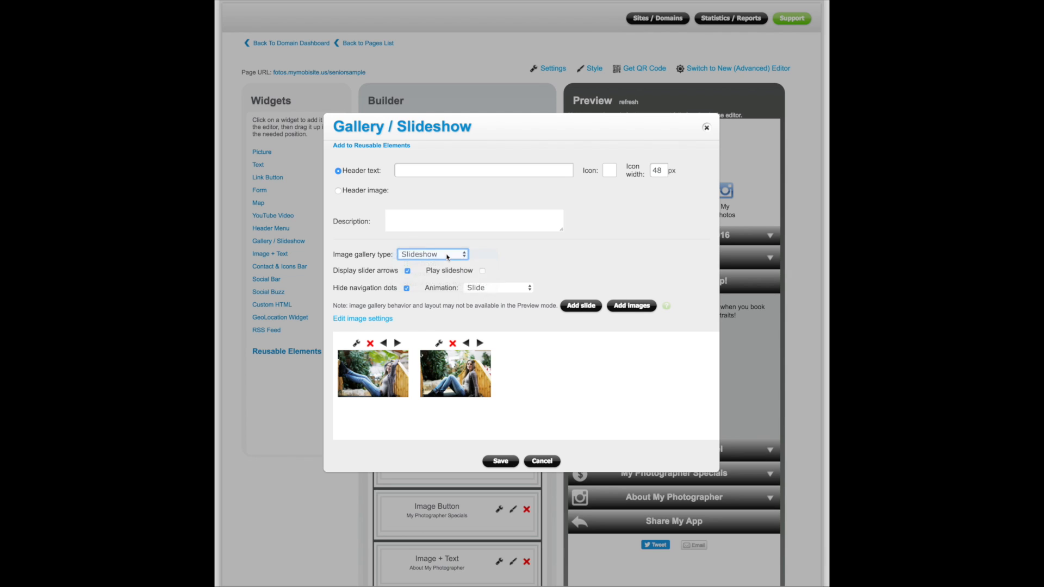
pyautogui.click(482, 272)
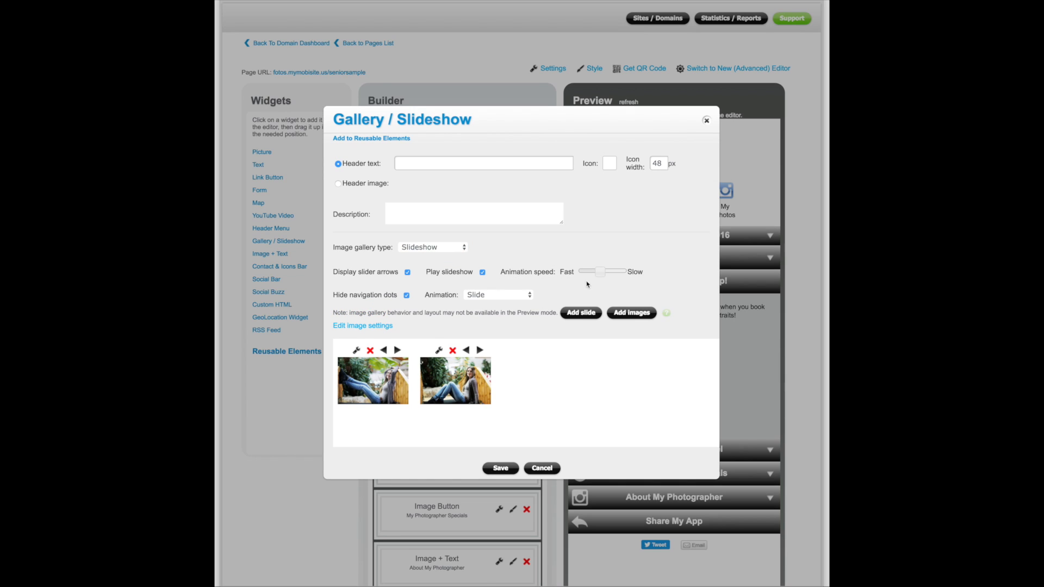
pyautogui.click(501, 469)
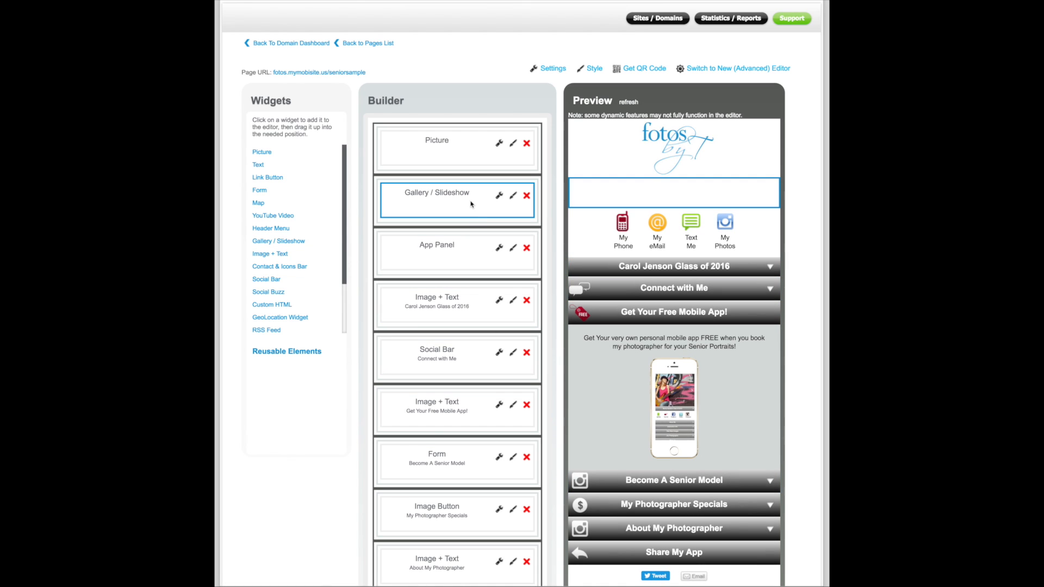
# Save and publish the senior sample page
pyautogui.scroll(-1, 471, 204)
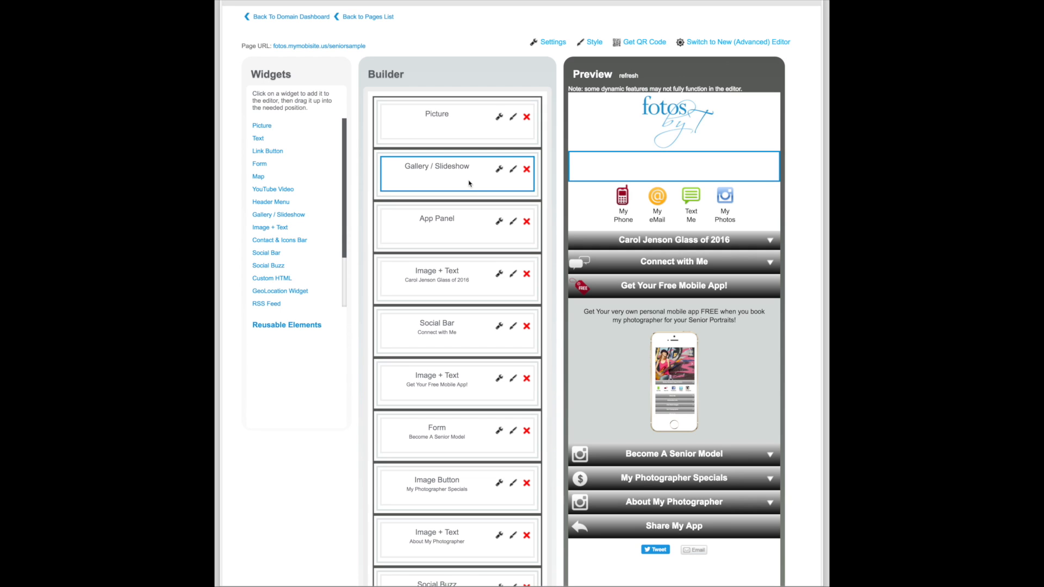
pyautogui.scroll(-4, 469, 183)
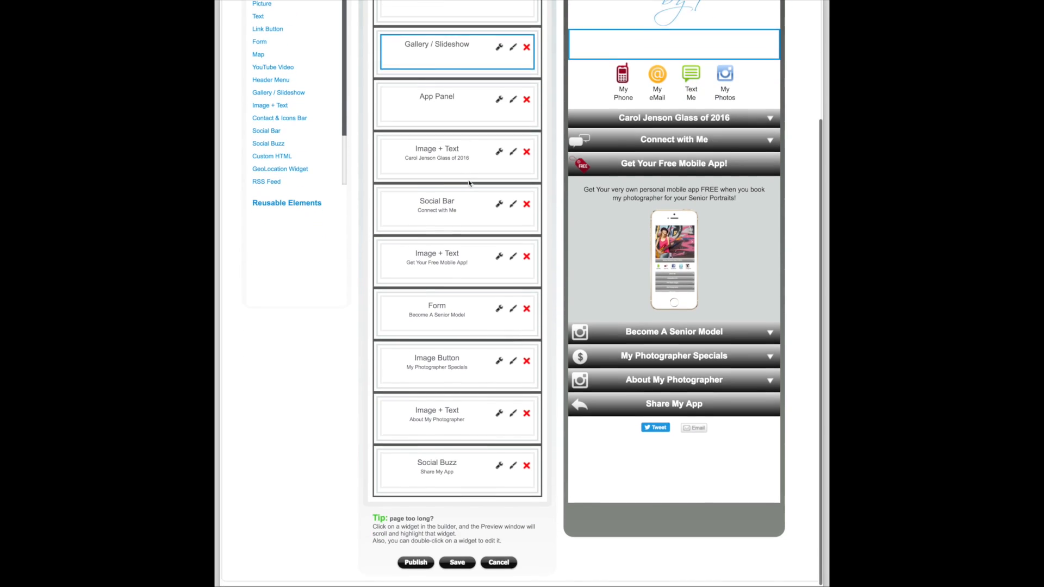
pyautogui.click(464, 569)
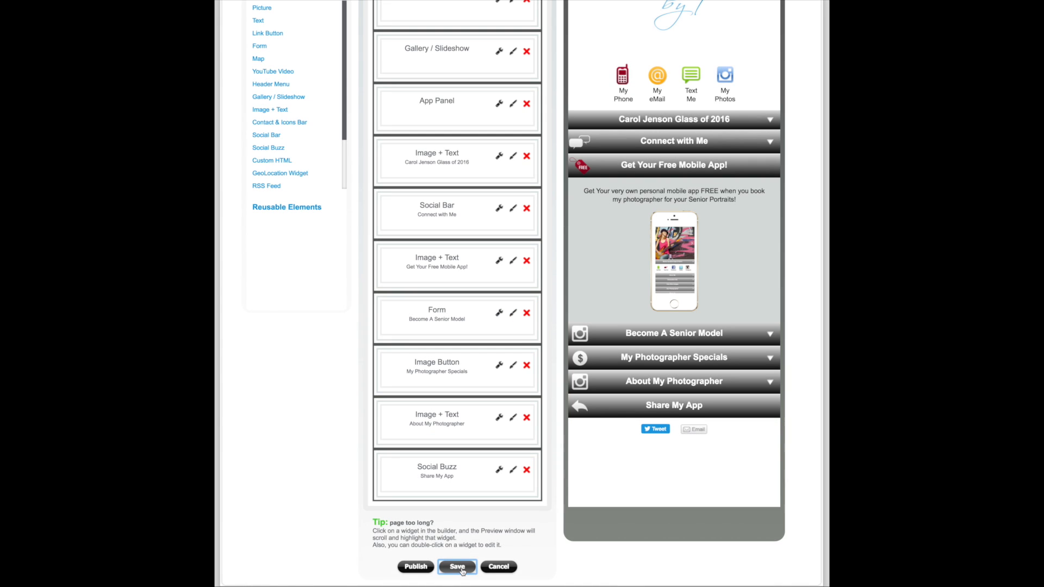
pyautogui.click(421, 568)
# Return to the domain dashboard and preview the site in the Mobile Emulator
pyautogui.scroll(5, 421, 571)
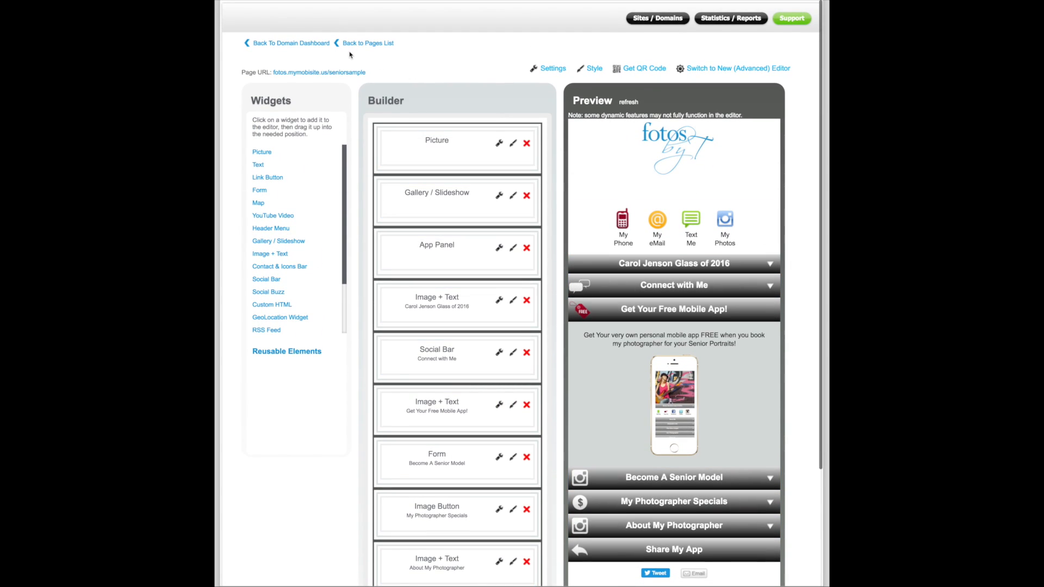
pyautogui.click(286, 46)
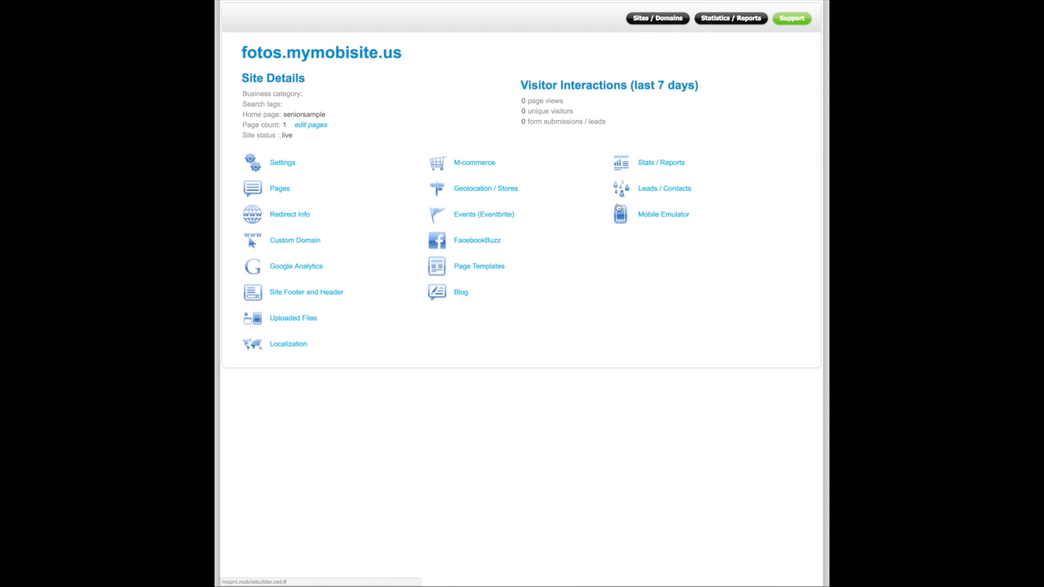
pyautogui.click(657, 220)
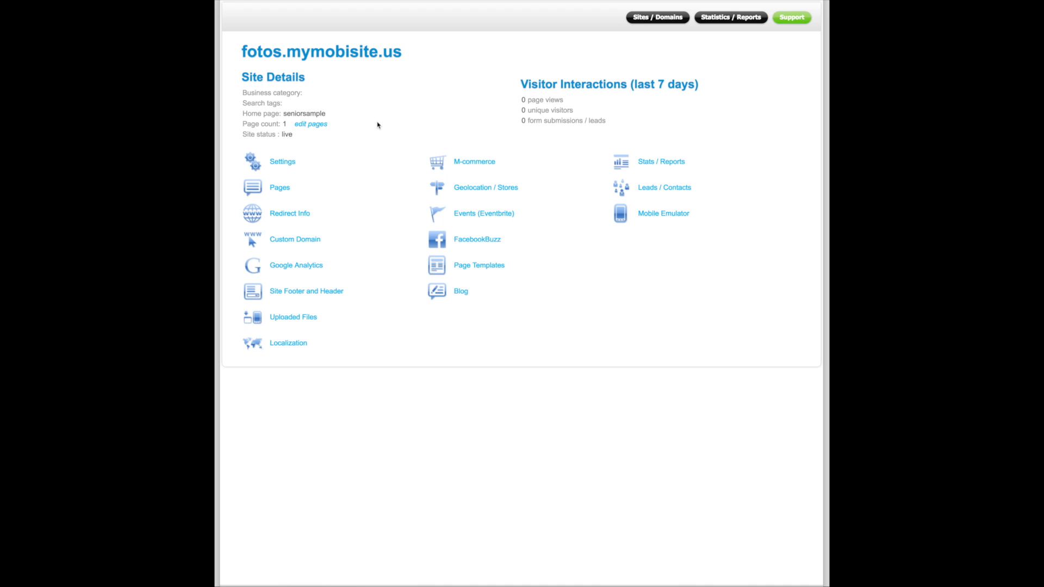
# Reopen the Sample senior app page for editing and open the App Panel widget's settings
pyautogui.click(304, 125)
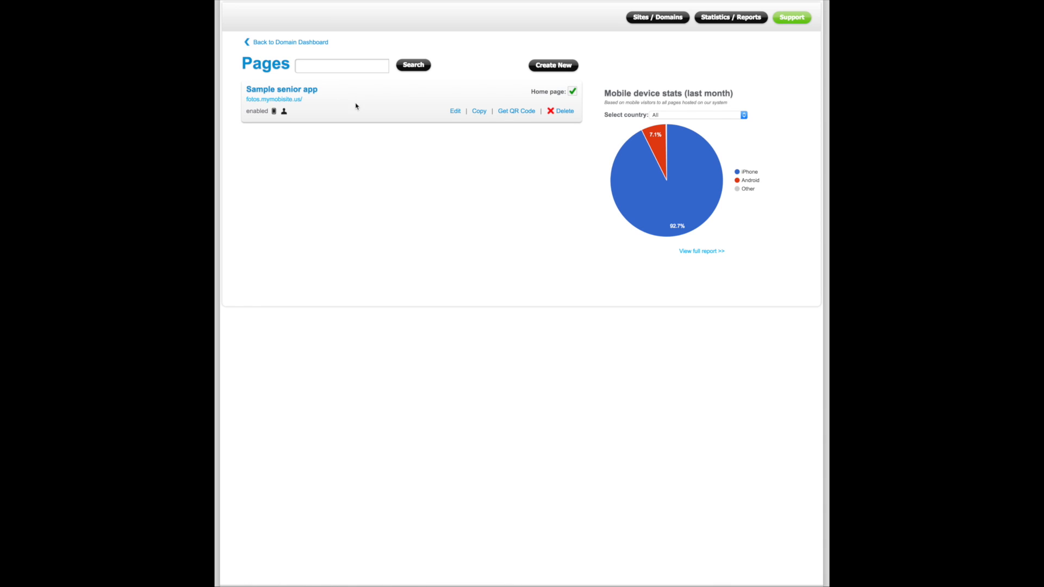
pyautogui.click(456, 111)
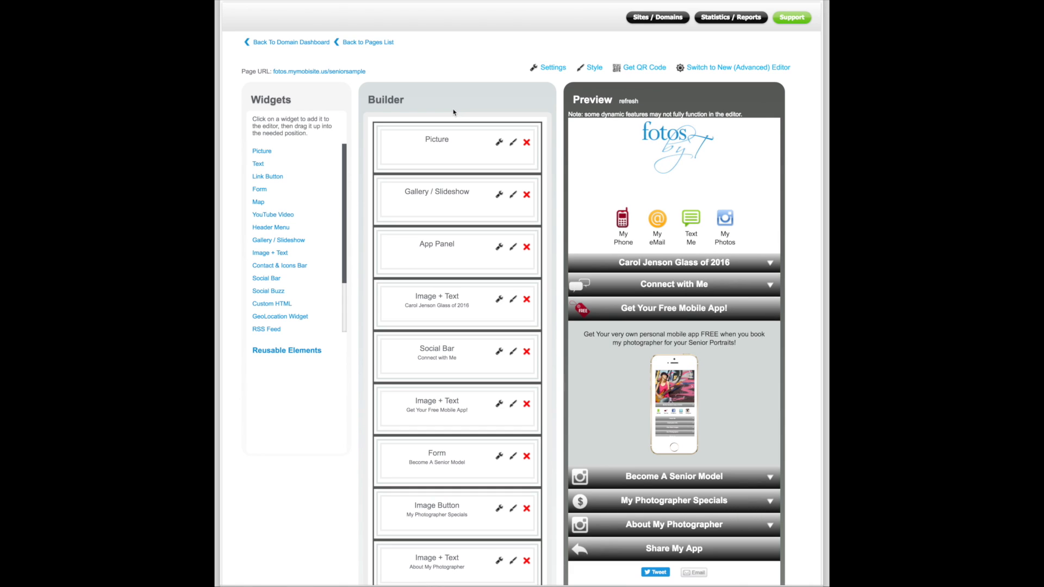
pyautogui.scroll(-1, 454, 112)
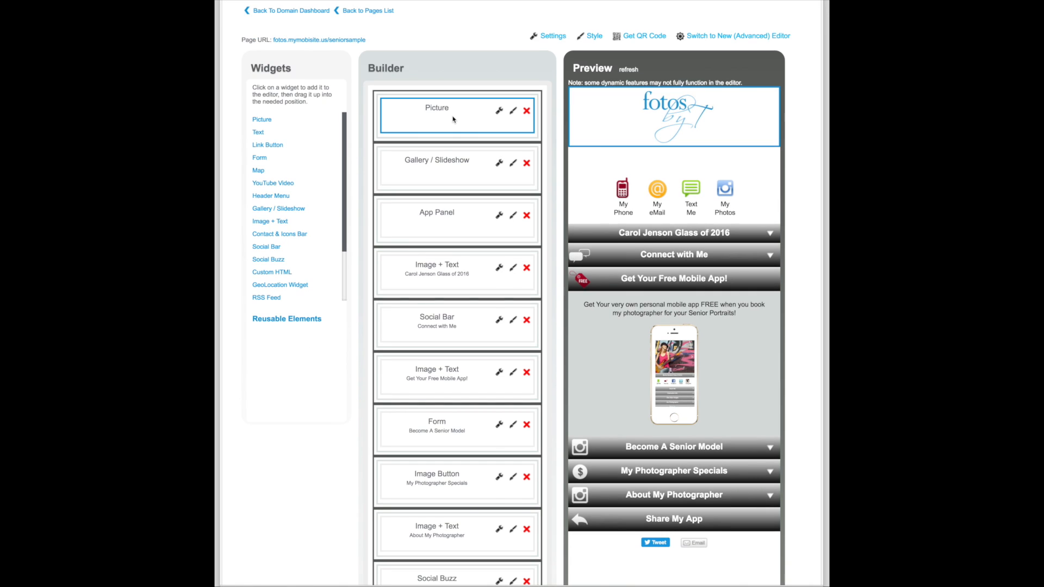
pyautogui.scroll(-1, 453, 120)
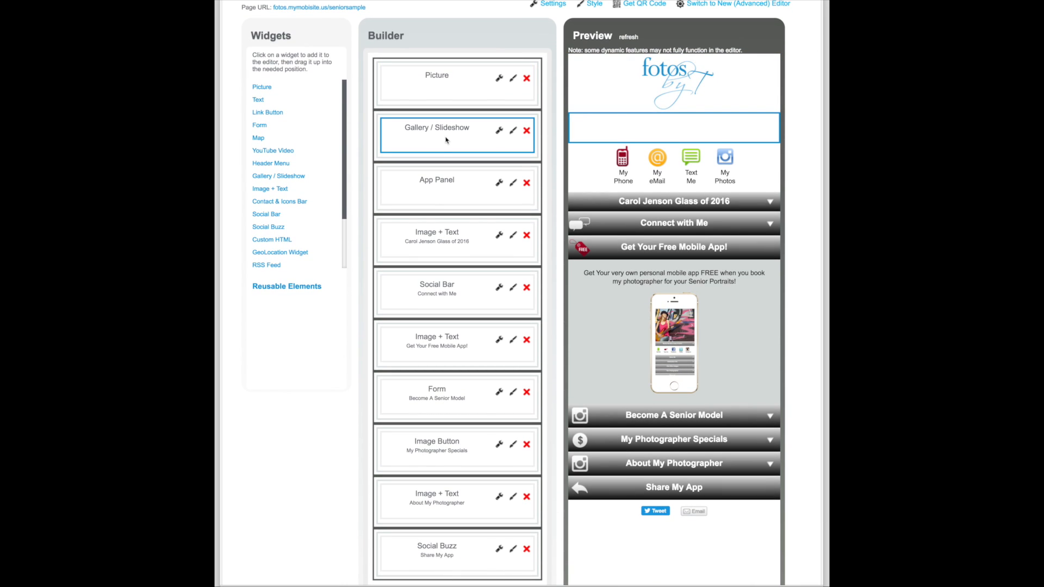
pyautogui.scroll(-1, 446, 140)
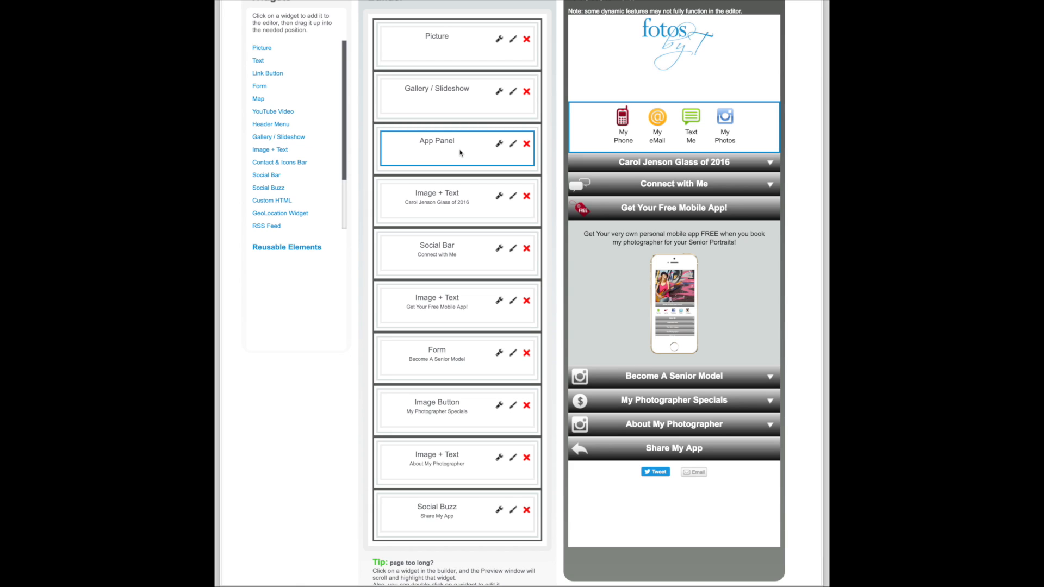
pyautogui.click(499, 145)
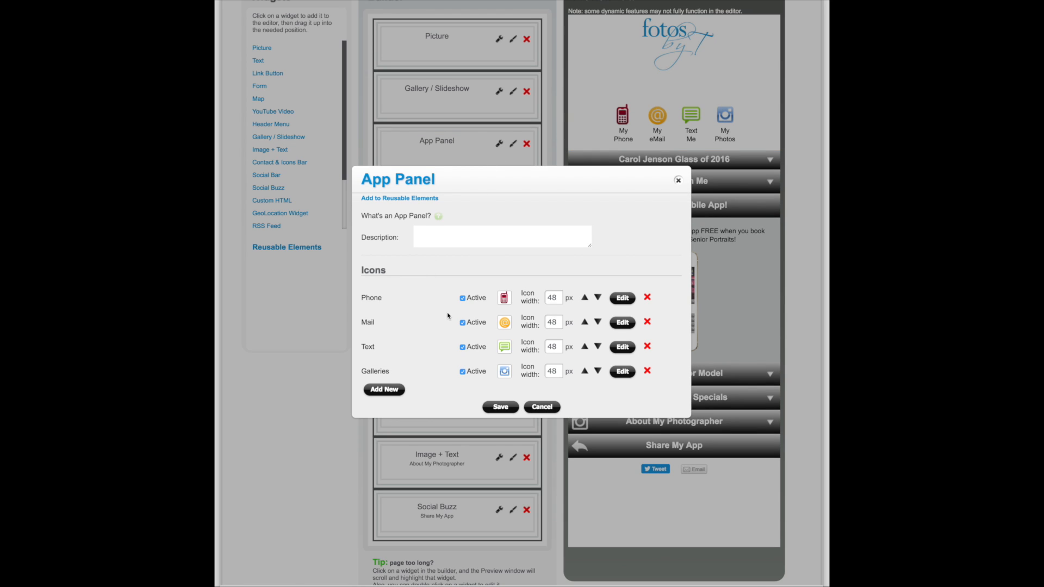
# Toggle the Phone icon's Active option, open its action settings and select the linked phone number
pyautogui.click(463, 298)
pyautogui.click(463, 298)
pyautogui.click(463, 298)
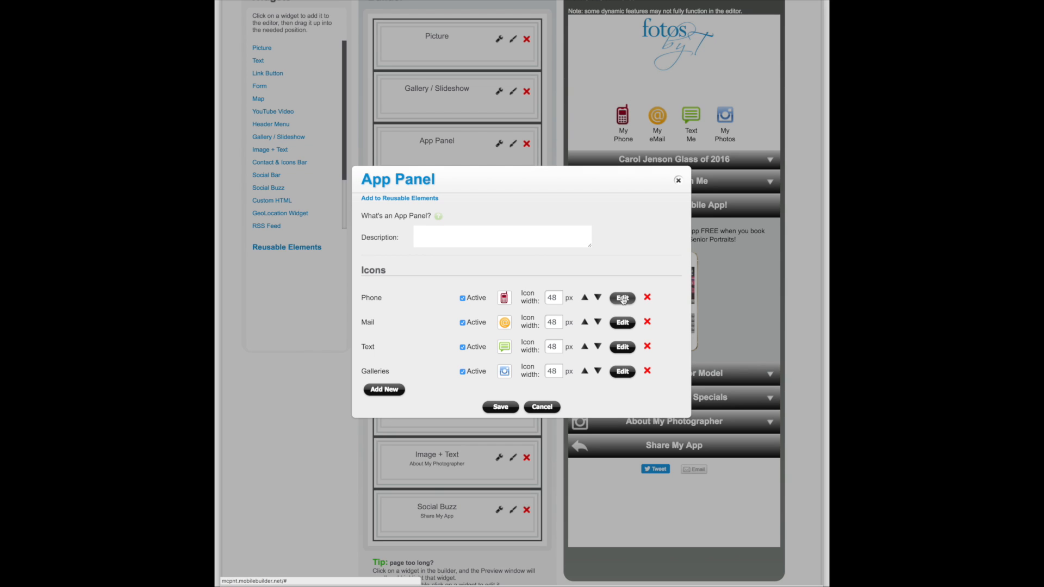
pyautogui.click(623, 299)
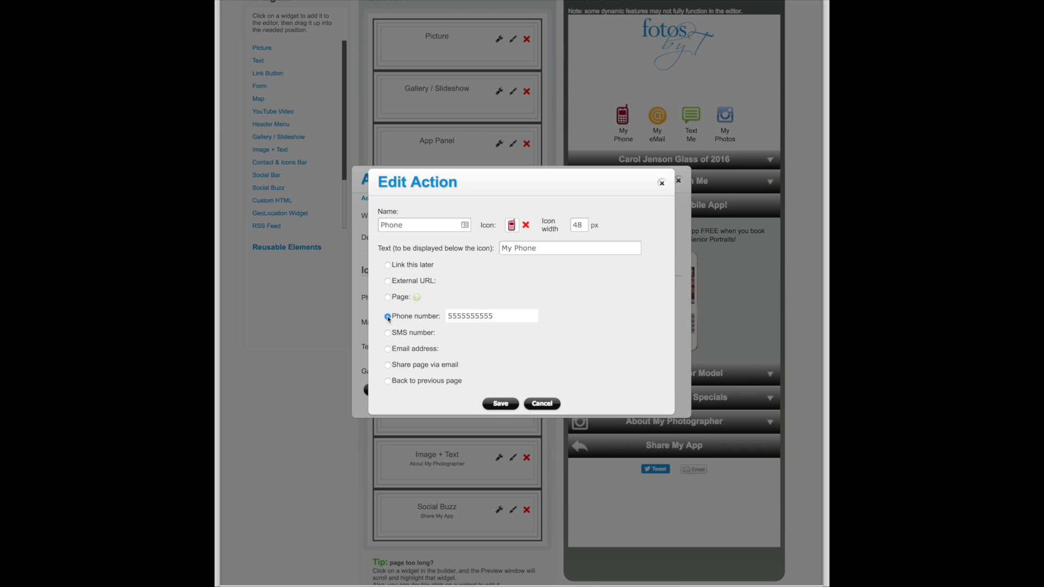
pyautogui.moveTo(452, 316); pyautogui.dragTo(513, 316)
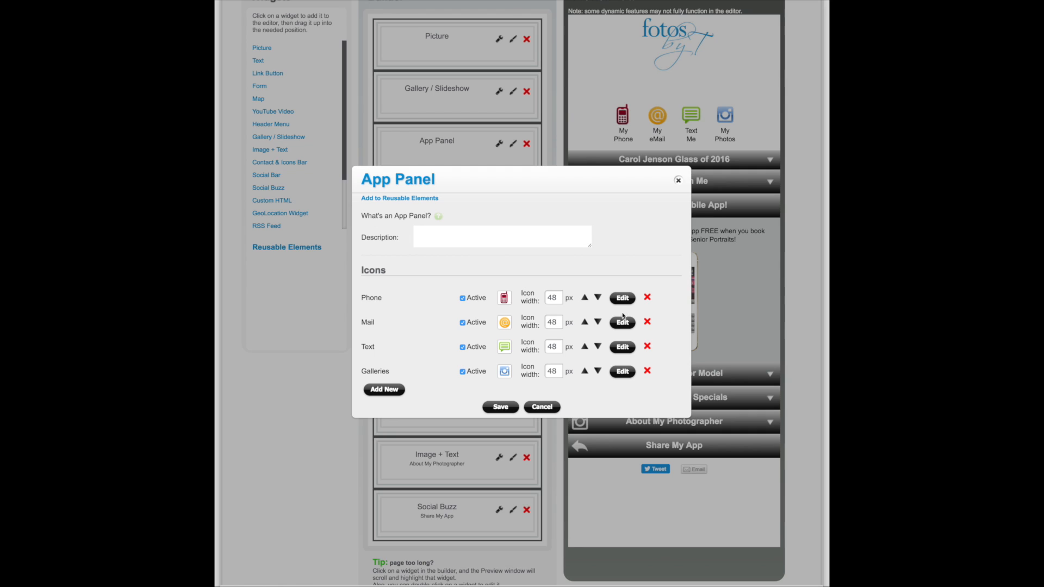
# Try linking the App Panel's Mail icon to an email address
pyautogui.click(622, 322)
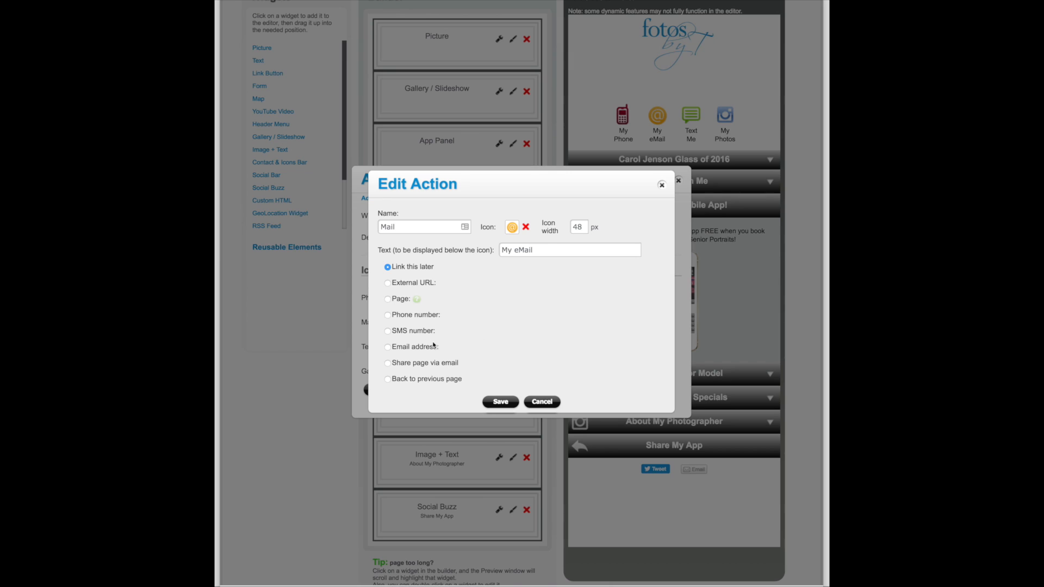
pyautogui.click(388, 348)
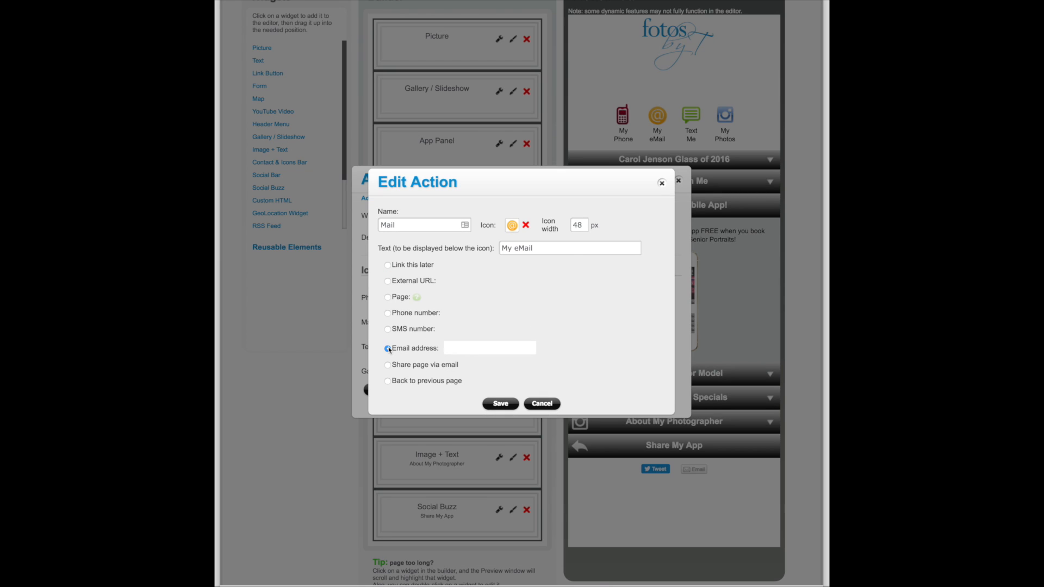
pyautogui.click(469, 348)
pyautogui.click(542, 404)
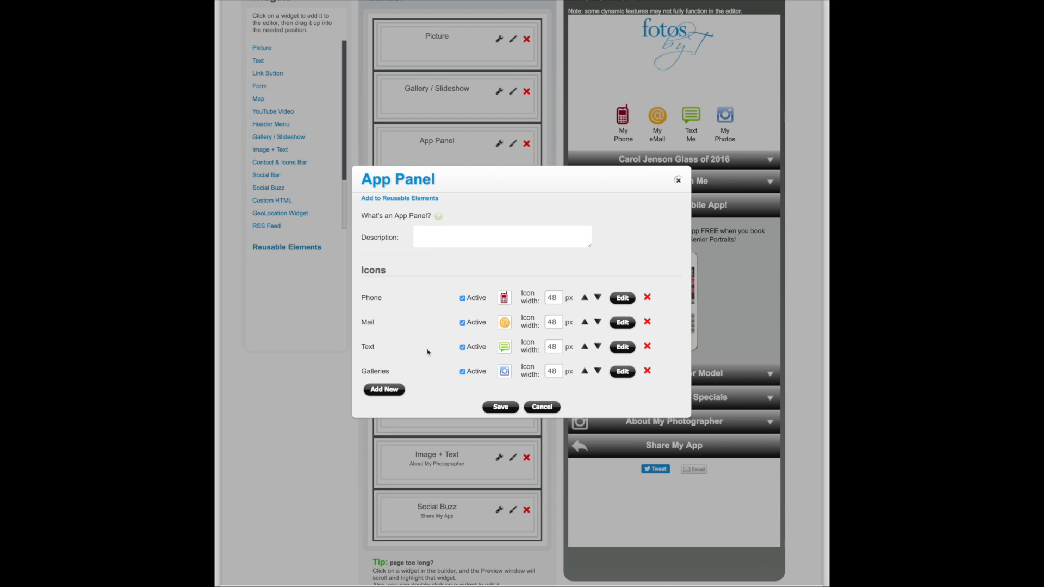
# Try linking the App Panel's Text icon to an SMS number
pyautogui.click(626, 348)
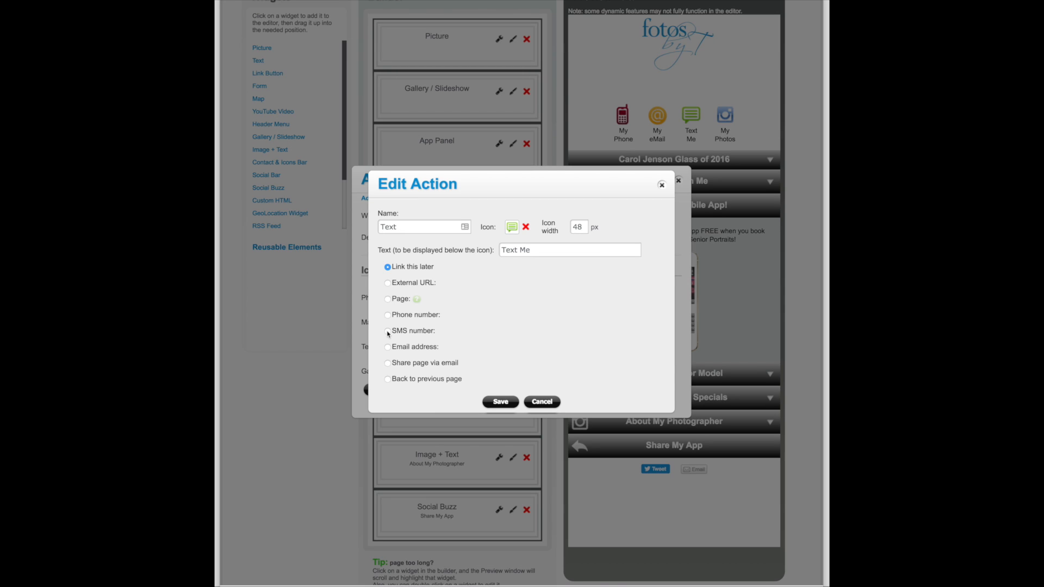
pyautogui.click(388, 332)
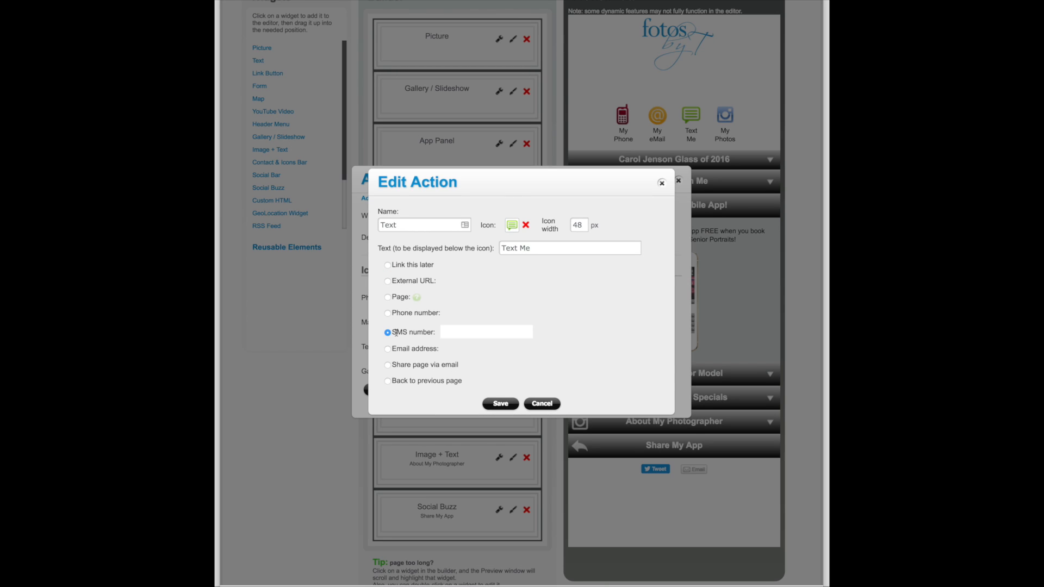
pyautogui.click(453, 333)
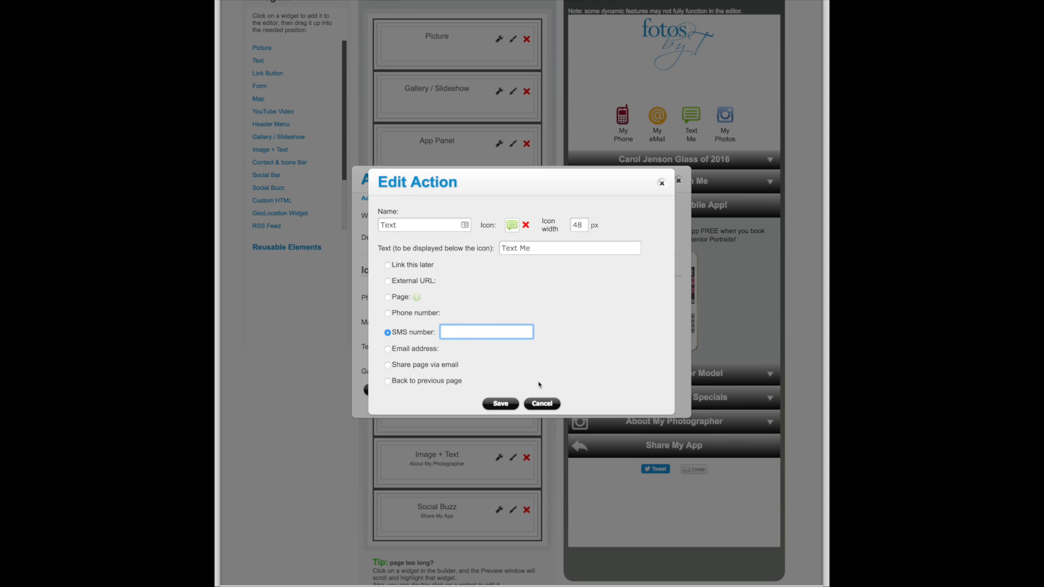
pyautogui.click(542, 403)
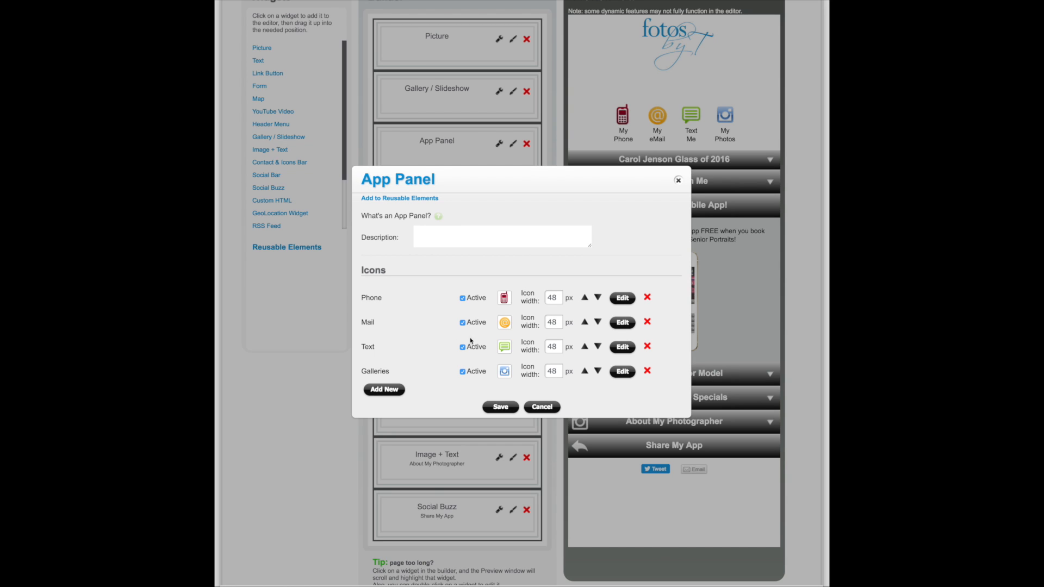
# Try linking the App Panel's Galleries icon to an external URL, and leave the App Panel settings without saving
pyautogui.click(624, 372)
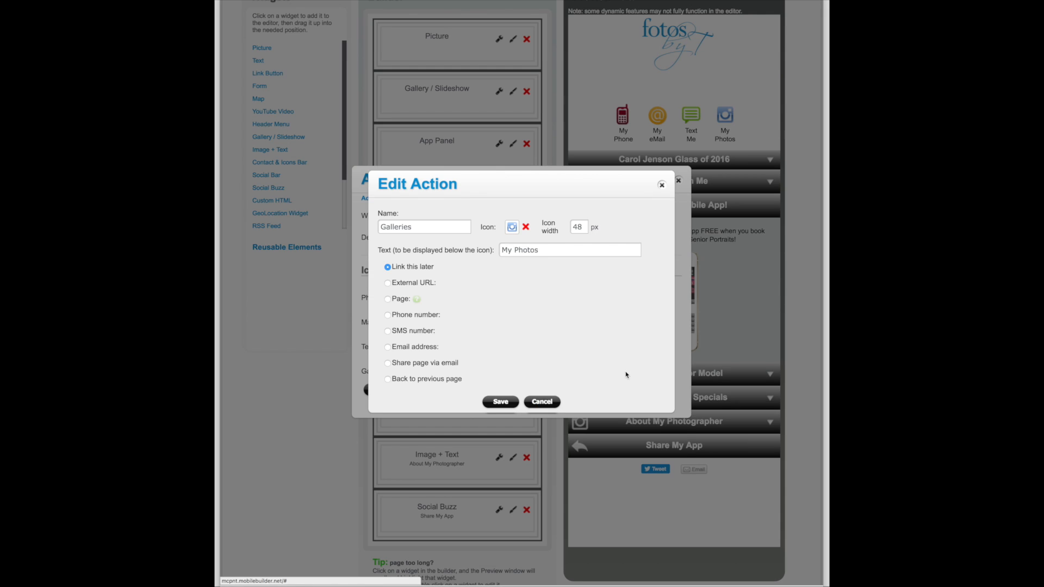
pyautogui.click(387, 287)
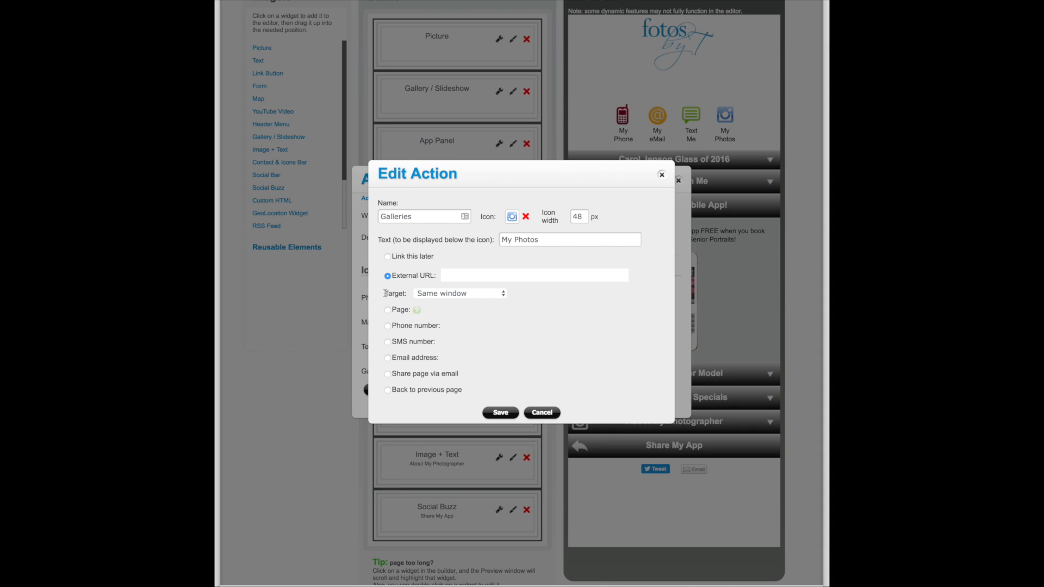
pyautogui.click(460, 276)
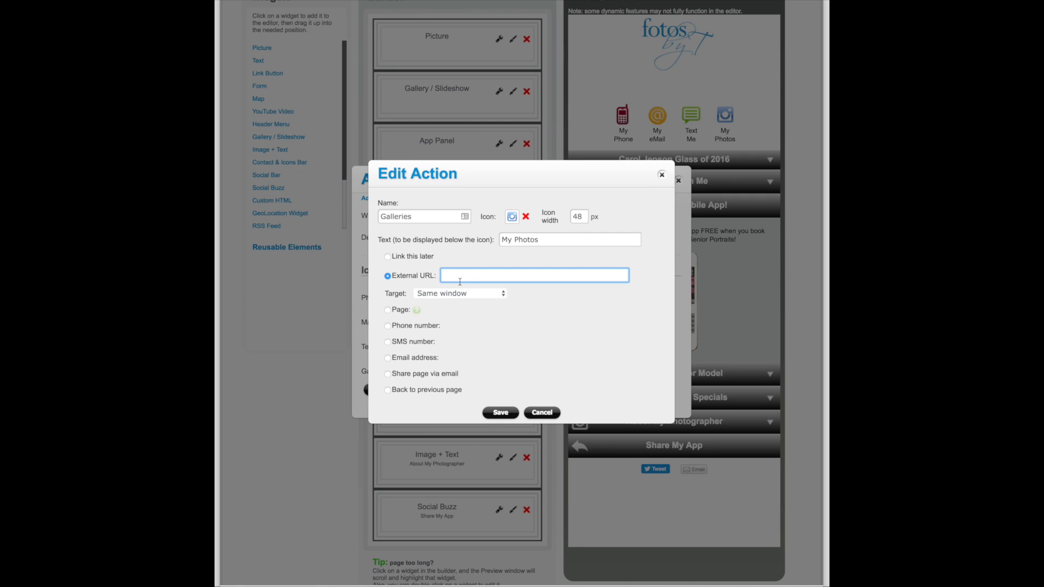
pyautogui.click(542, 413)
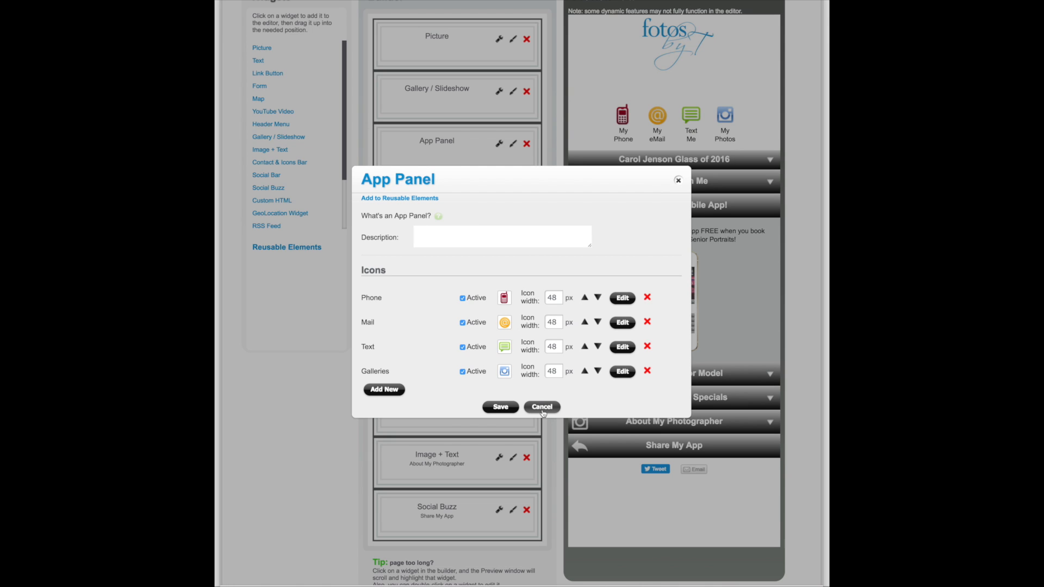
pyautogui.click(542, 413)
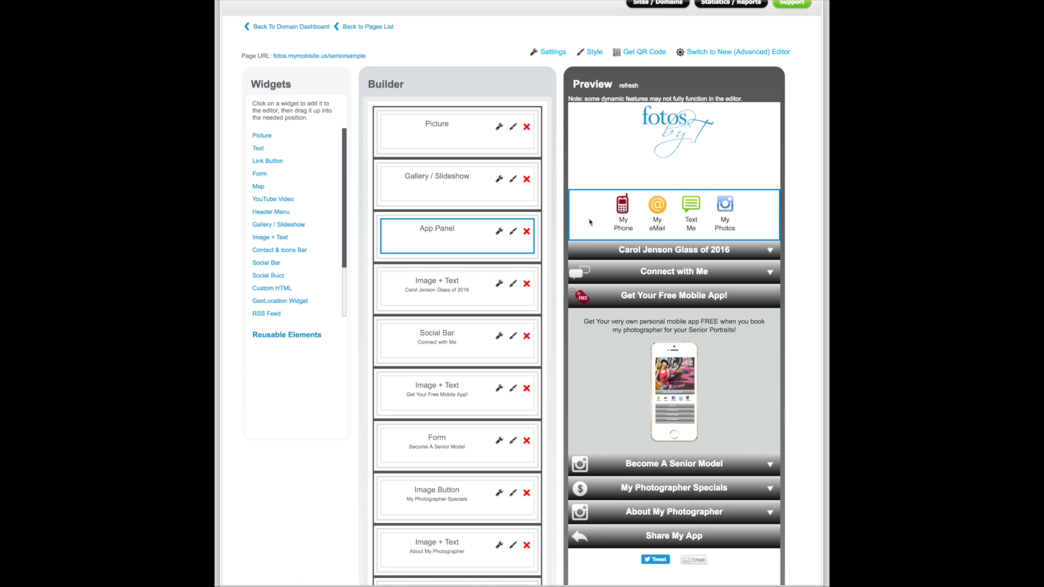
# Review the header, image and About Me text of the Image + Text widget directly below the App Panel
pyautogui.scroll(-1, 474, 231)
pyautogui.click(471, 235)
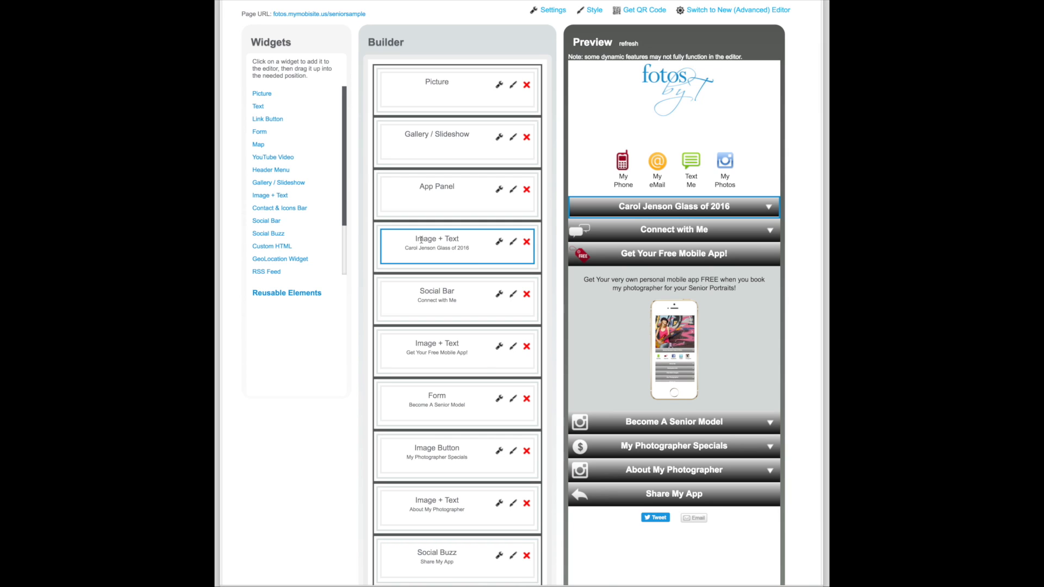
pyautogui.click(500, 243)
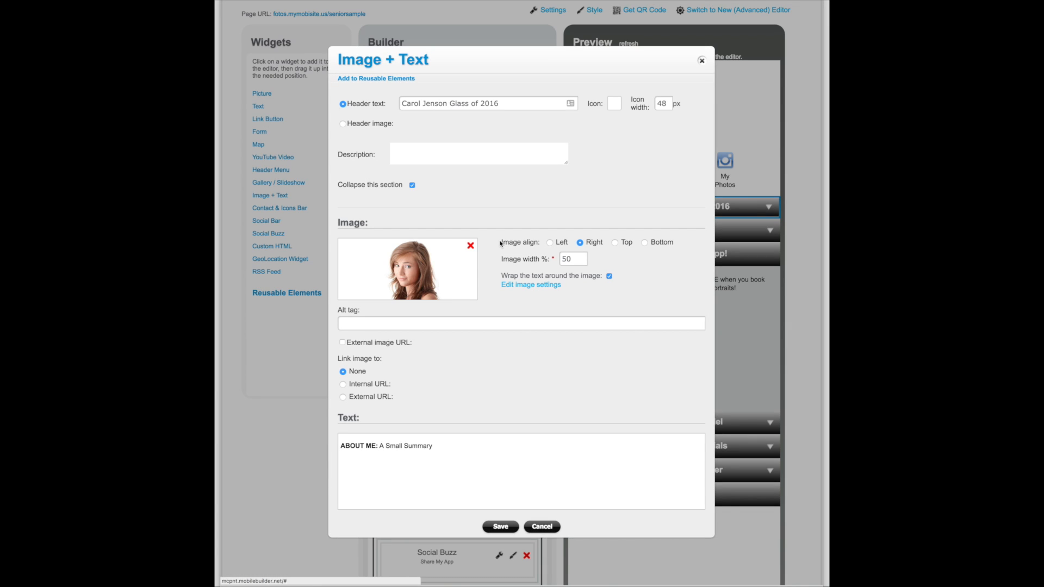
pyautogui.scroll(-1, 466, 356)
pyautogui.click(432, 467)
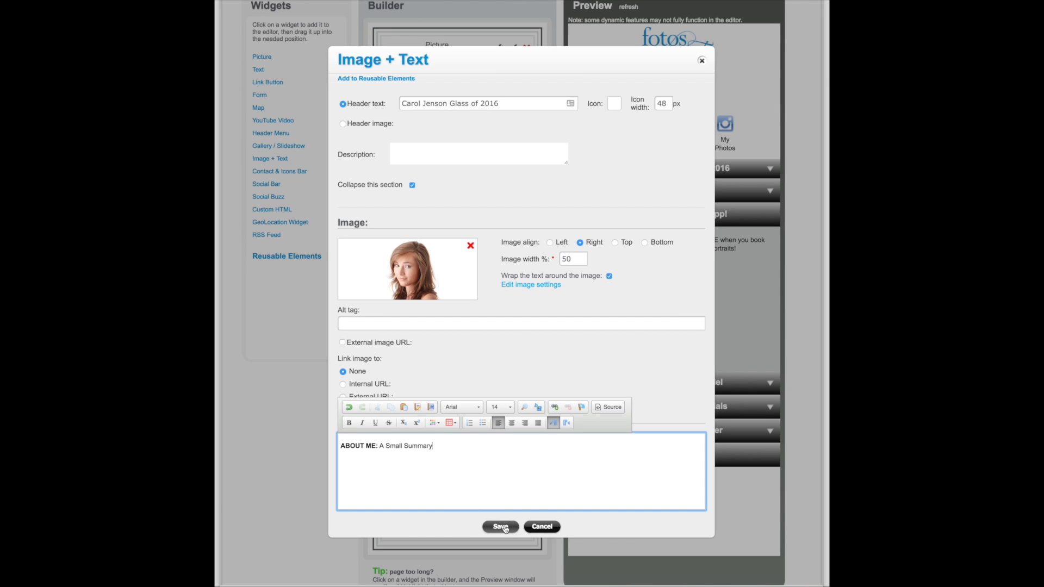
pyautogui.click(542, 528)
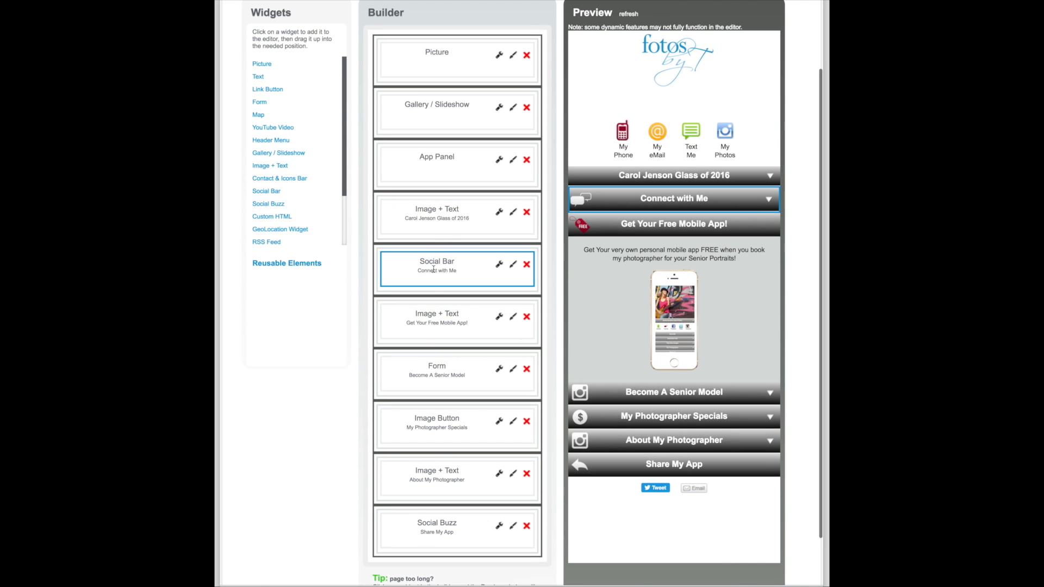
pyautogui.click(499, 267)
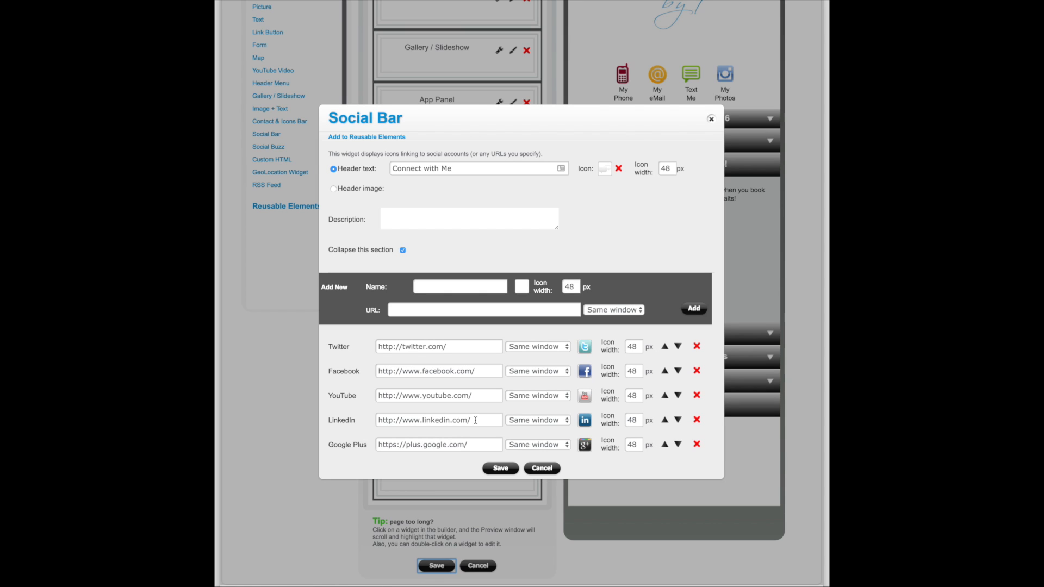
pyautogui.press('Escape')
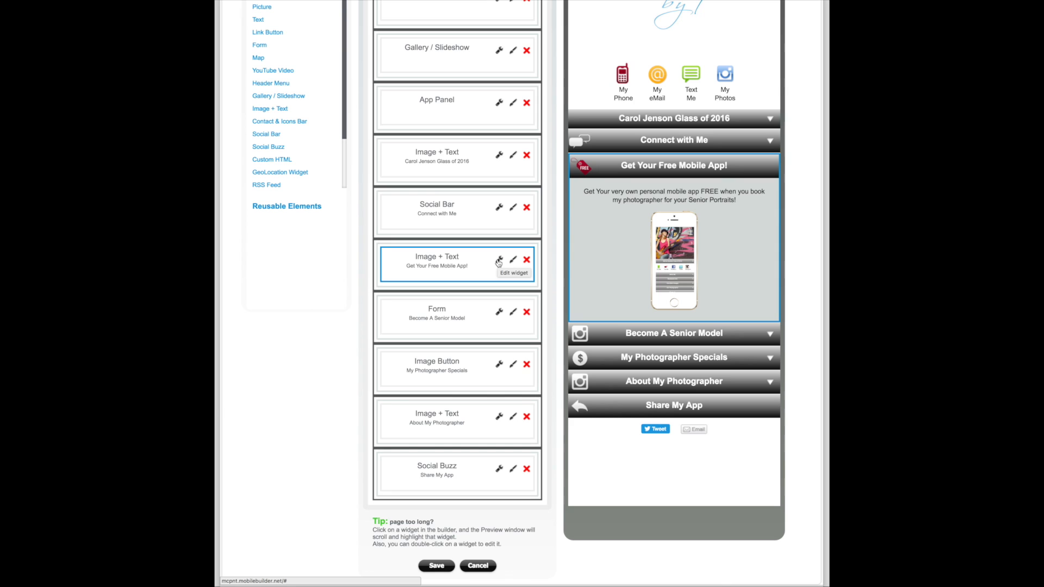
pyautogui.click(499, 261)
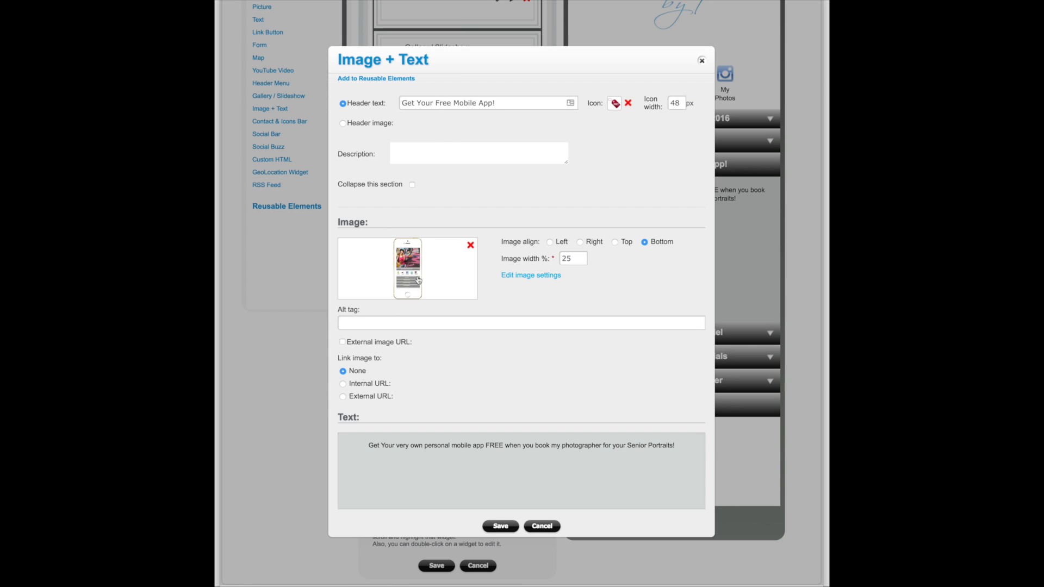
pyautogui.click(425, 465)
pyautogui.click(542, 526)
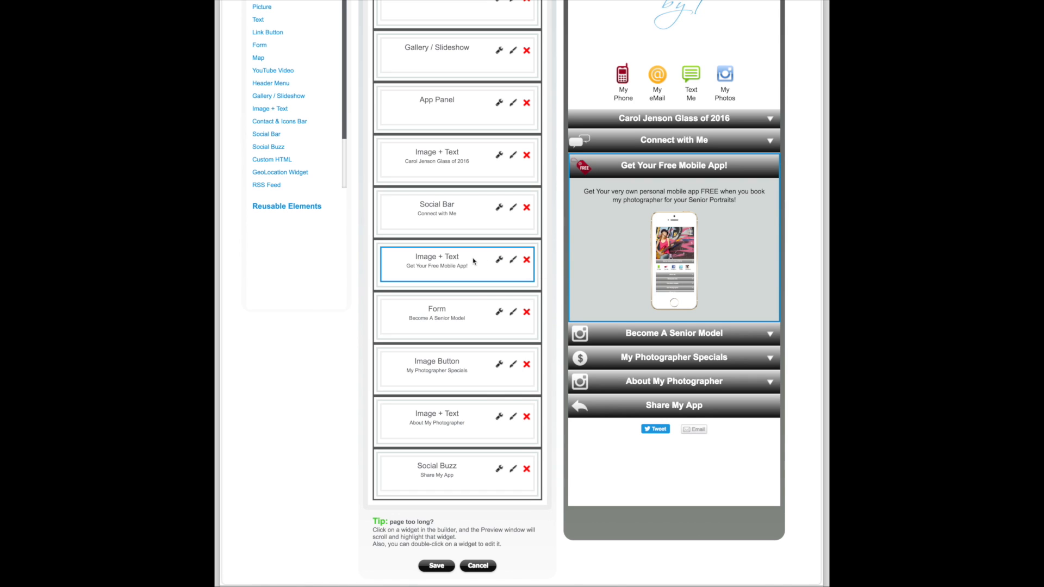
# Select the Become A Senior Model form and expand it in the preview to examine its fields and Send button
pyautogui.click(477, 312)
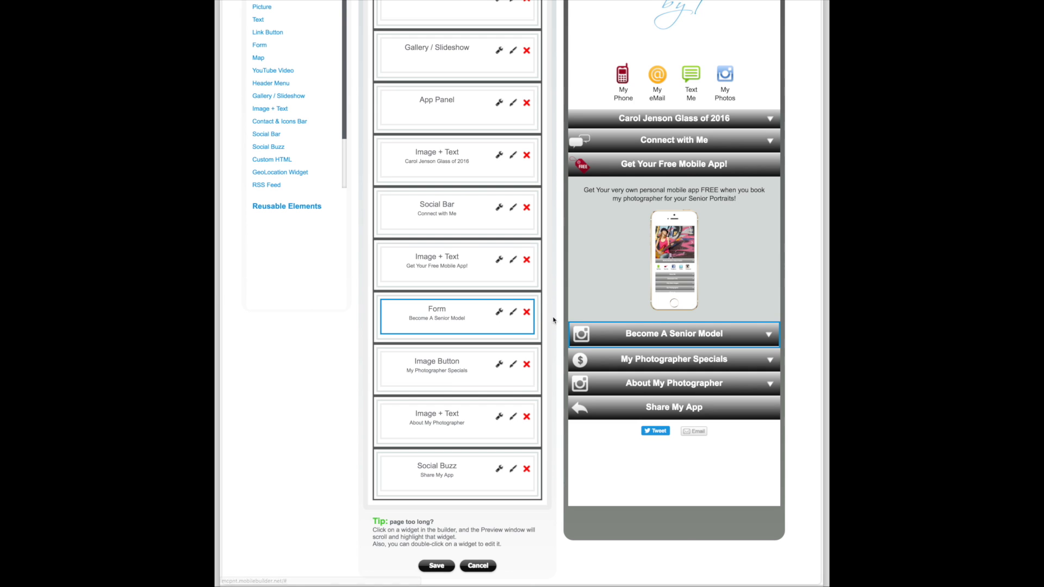
pyautogui.click(769, 335)
pyautogui.scroll(-4, 734, 337)
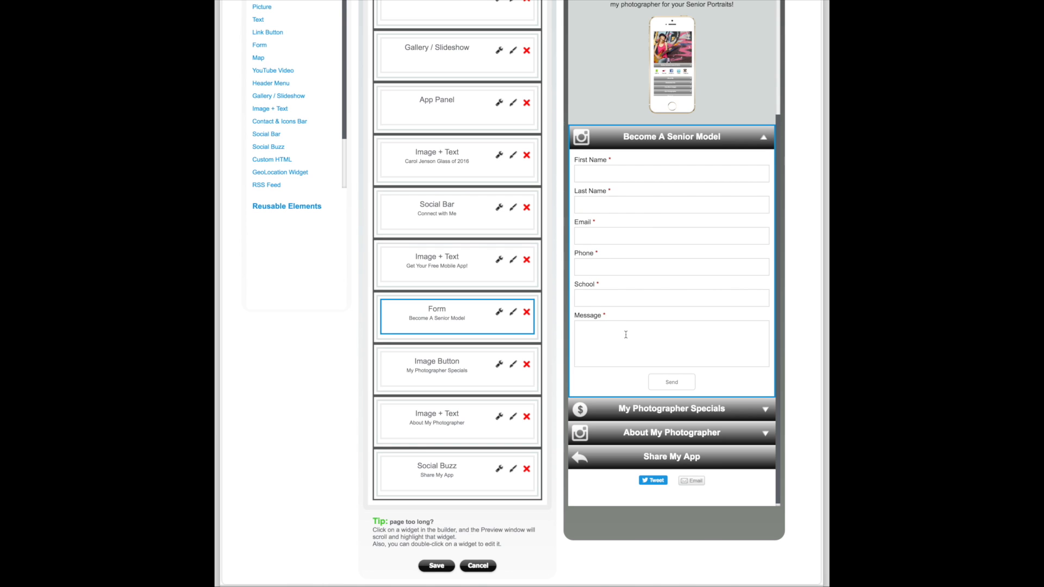
pyautogui.click(673, 383)
# Check the field definitions in the Become A Senior Model form's settings and save the form
pyautogui.click(498, 313)
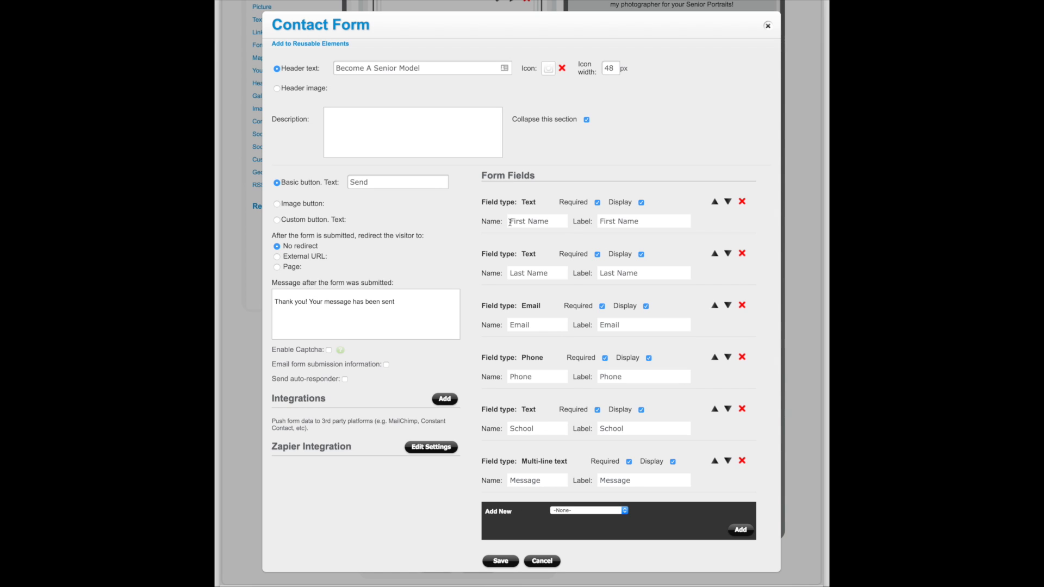
pyautogui.click(552, 221)
pyautogui.click(501, 561)
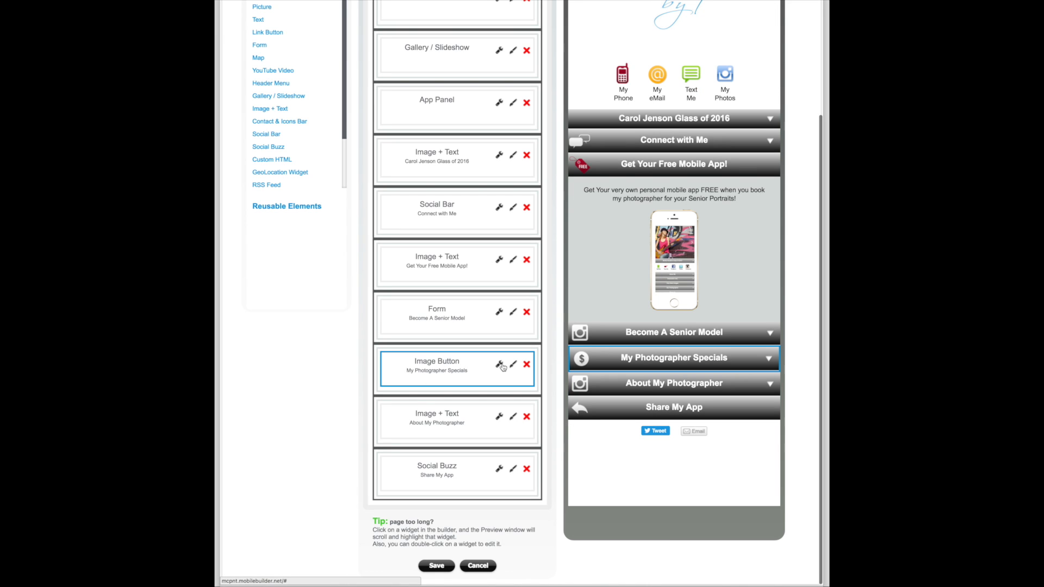
# Check the My Photographer Specials widget's button action, change its button image to the common yellow button, and save the widget
pyautogui.click(498, 365)
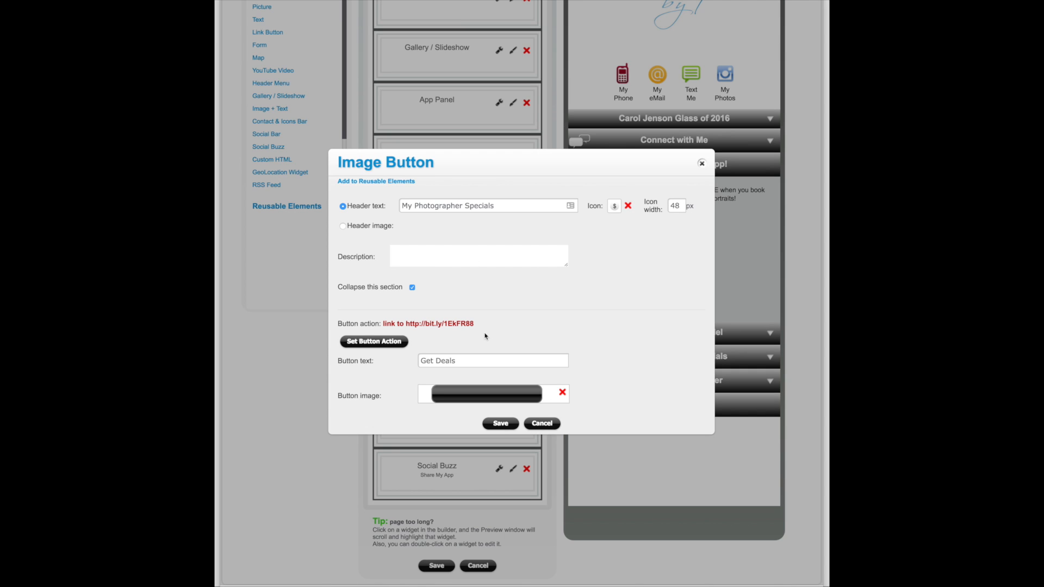
pyautogui.click(365, 343)
pyautogui.click(375, 341)
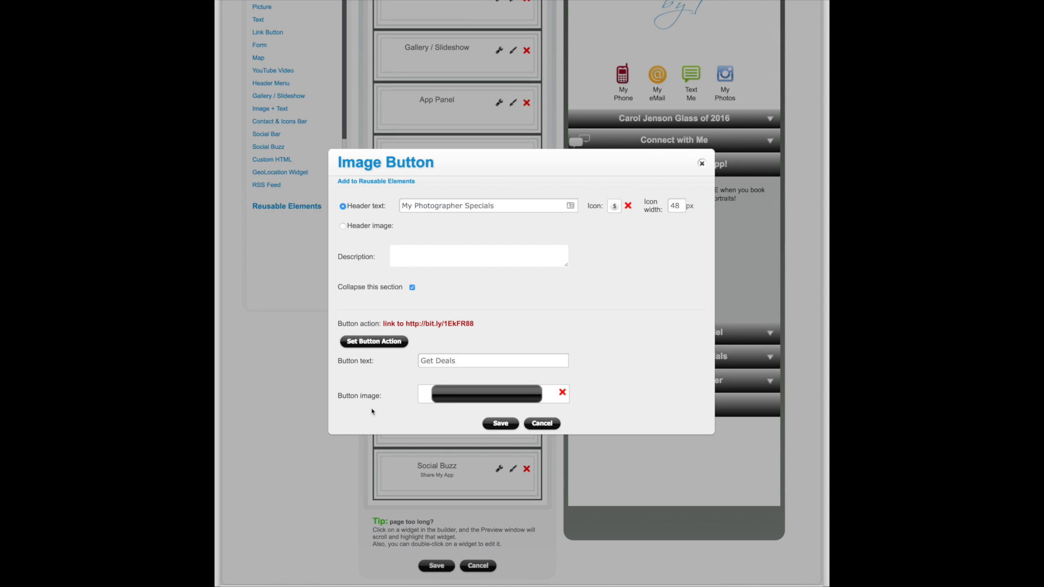
pyautogui.click(461, 398)
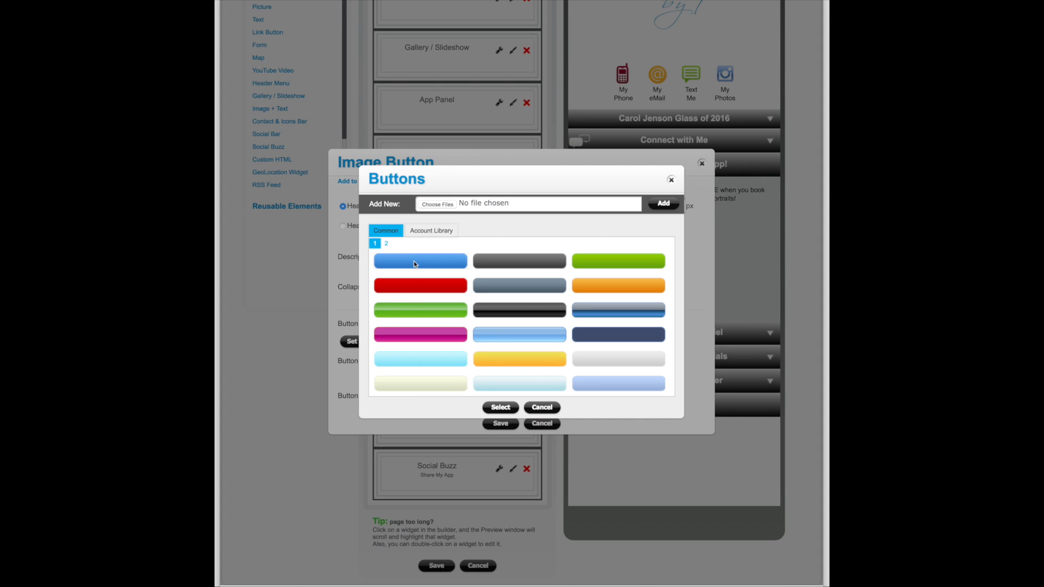
pyautogui.click(386, 243)
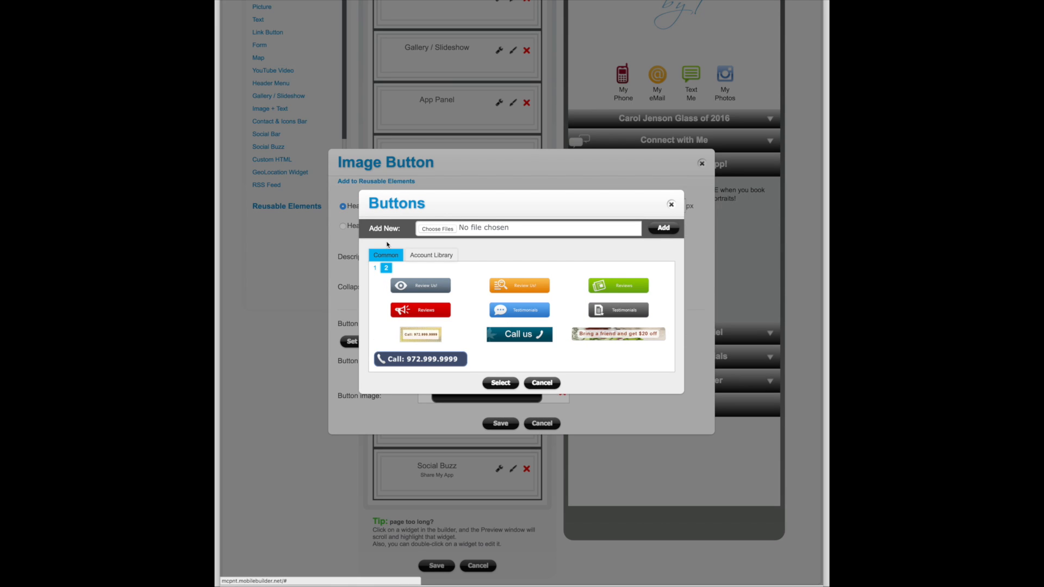
pyautogui.click(375, 268)
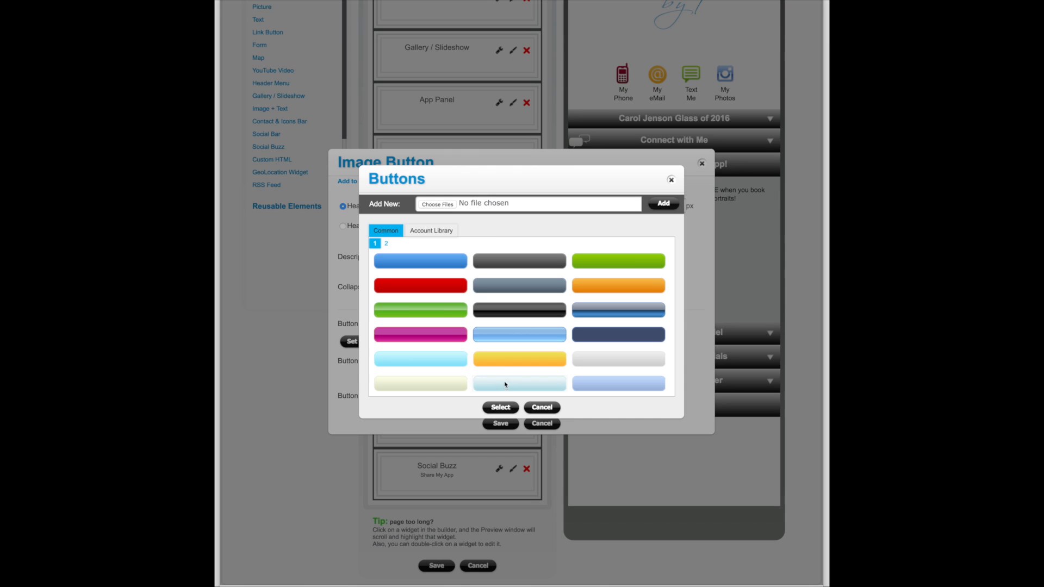
pyautogui.click(500, 359)
pyautogui.click(500, 407)
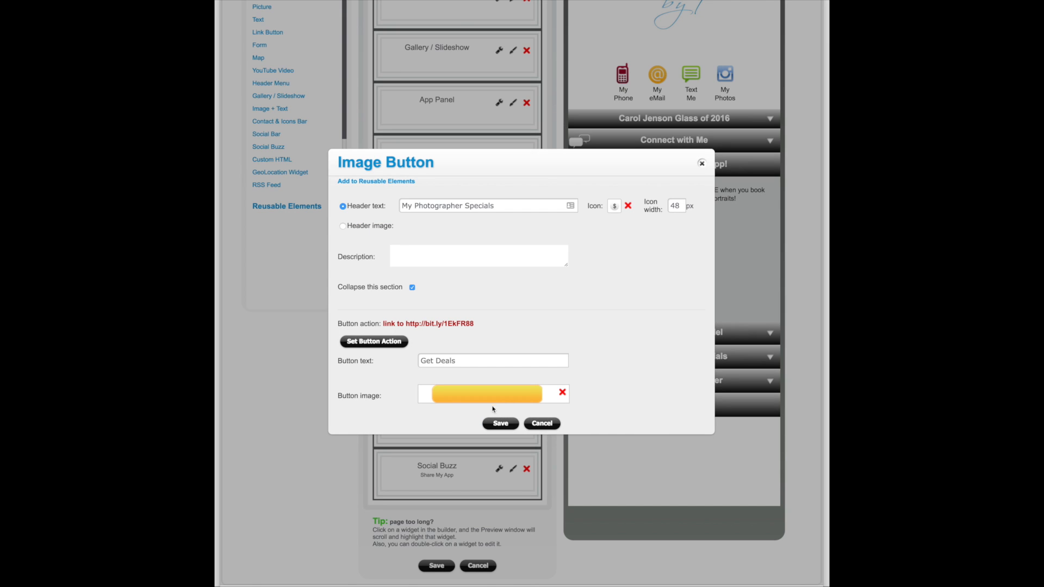
pyautogui.click(500, 423)
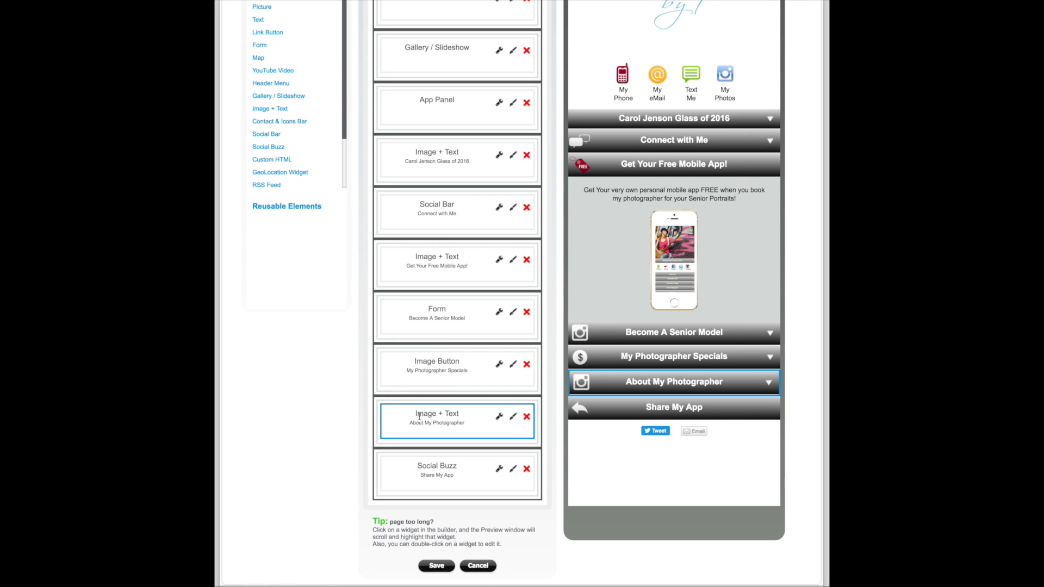
# Replace the About My Photographer widget's placeholder image with the Fotos By T logo from the Account Library, save it and expand the section in the preview
pyautogui.click(501, 417)
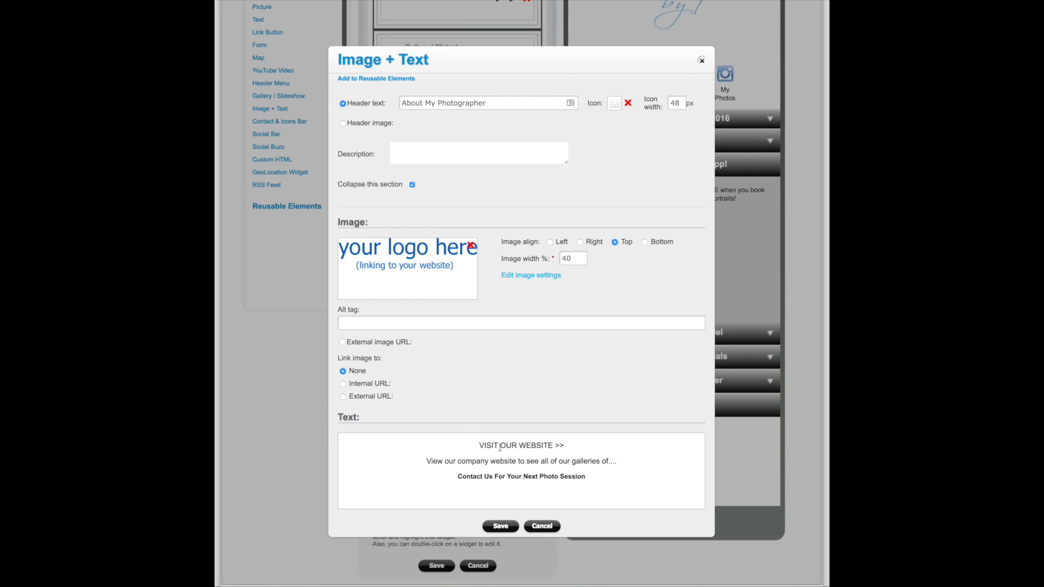
pyautogui.click(400, 267)
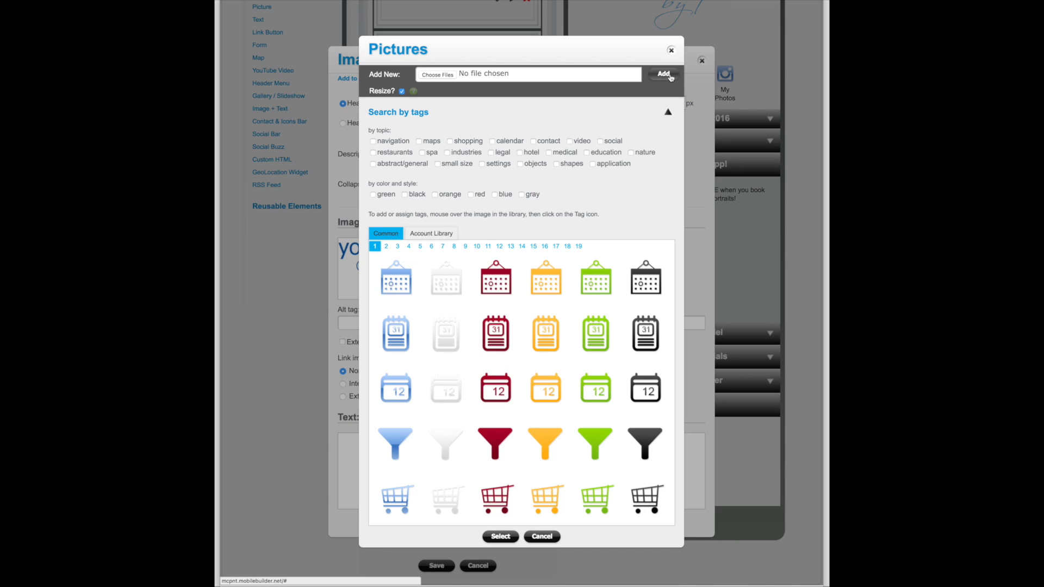
pyautogui.click(425, 235)
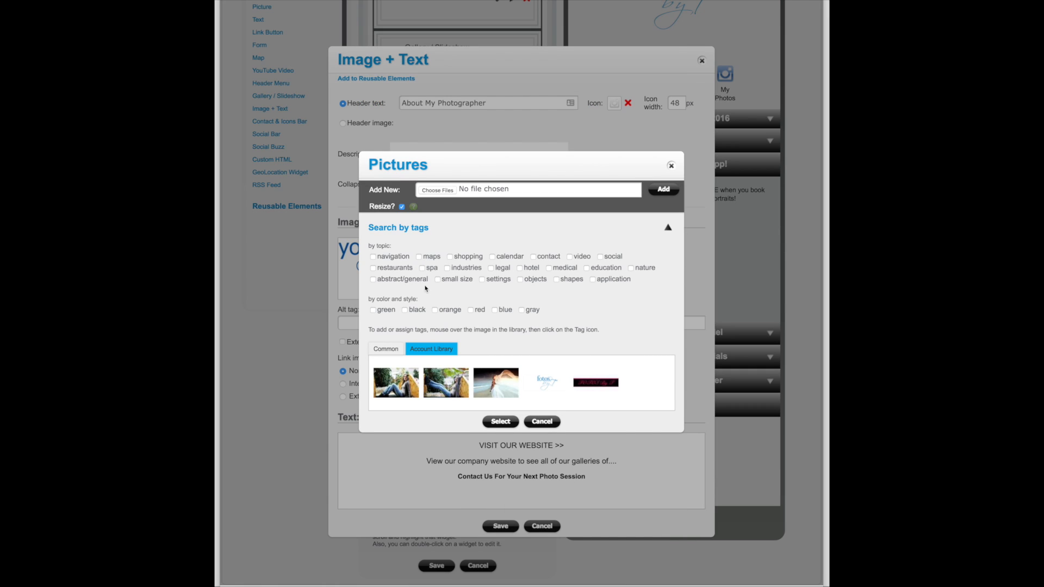
pyautogui.click(542, 387)
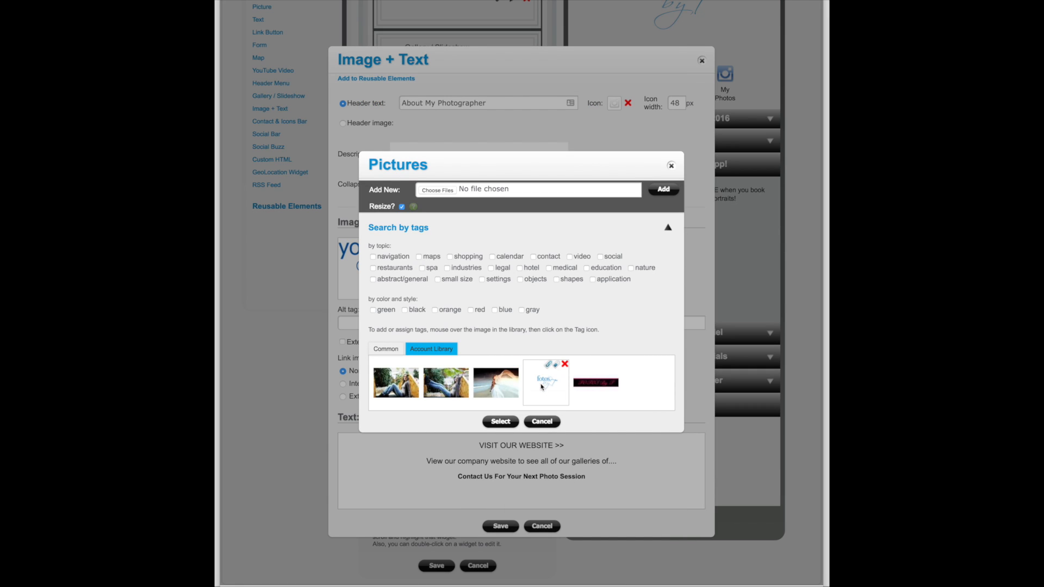
pyautogui.click(501, 421)
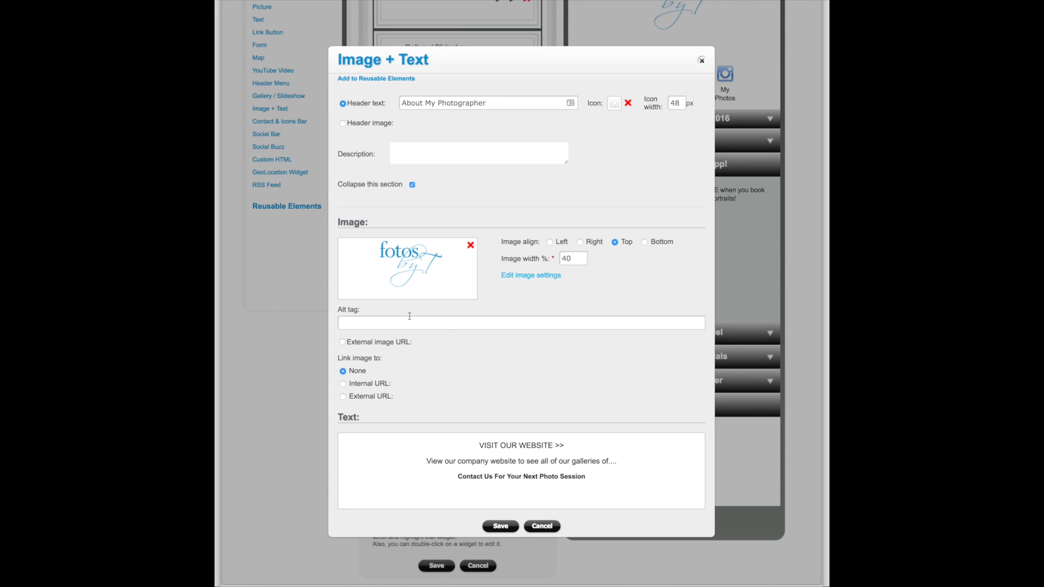
pyautogui.click(501, 526)
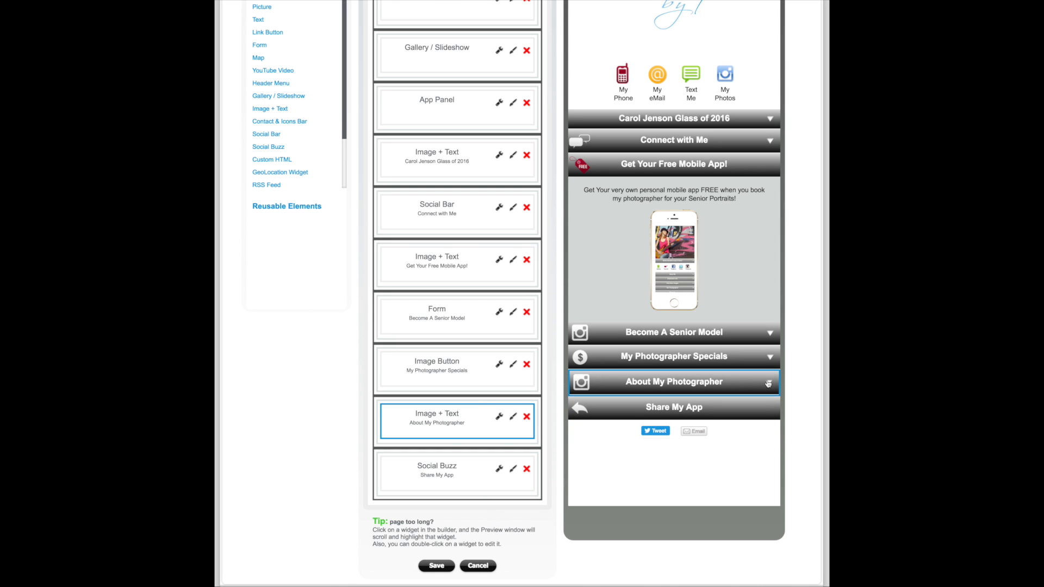
pyautogui.click(769, 384)
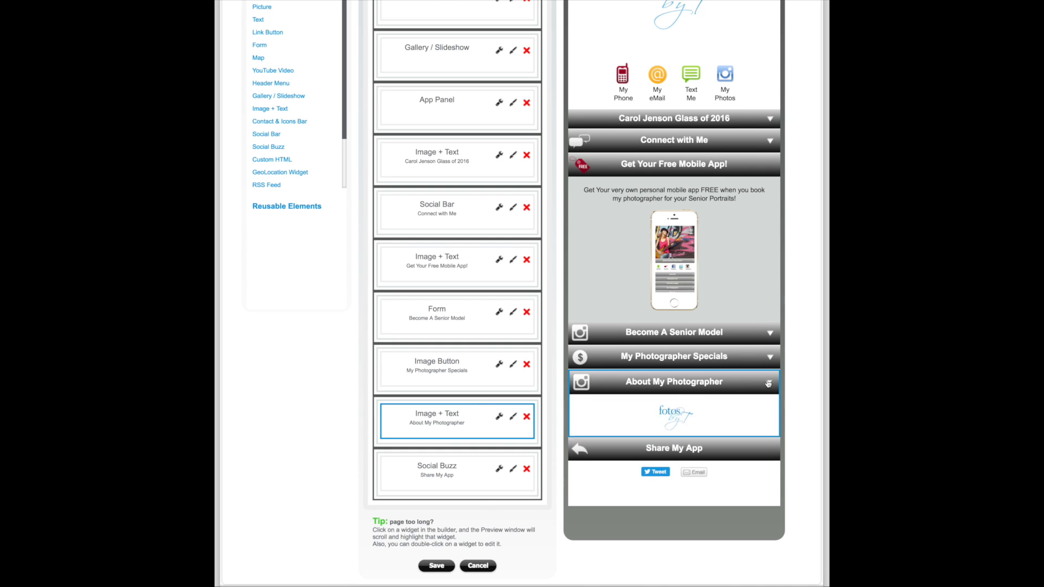
# Examine the expanded About My Photographer section in the preview and open the page through its Page URL
pyautogui.scroll(-1, 729, 381)
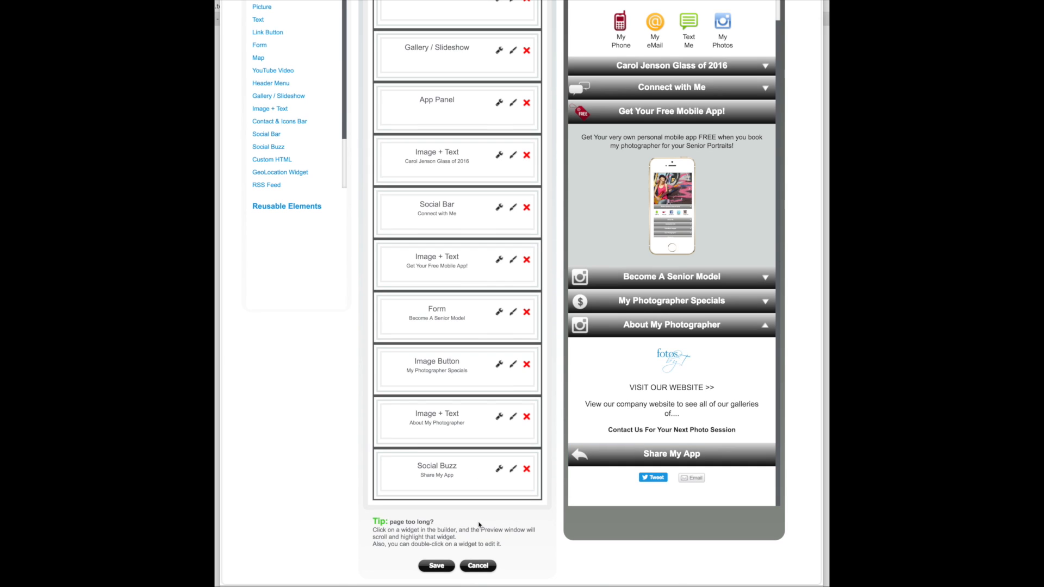
pyautogui.scroll(3, 479, 525)
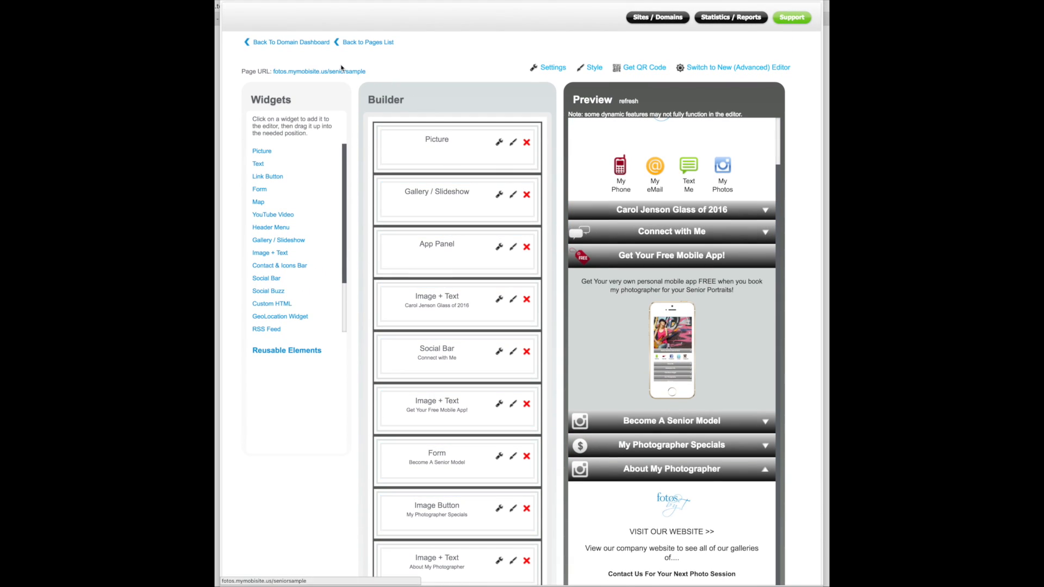
pyautogui.click(307, 73)
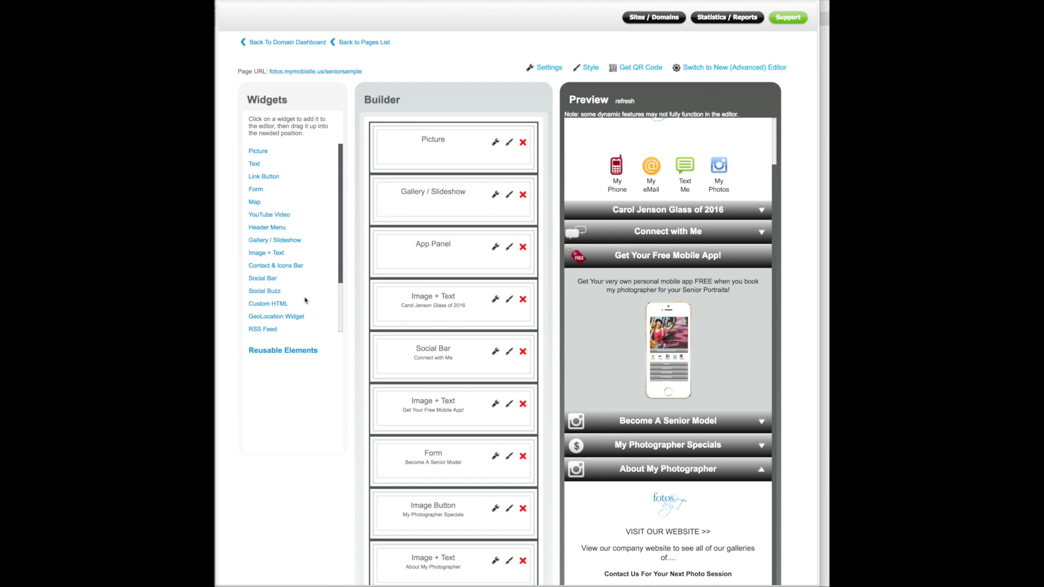
# Add a Text widget with the header "header text" and the body "test widget", and save it
pyautogui.scroll(-1, 275, 179)
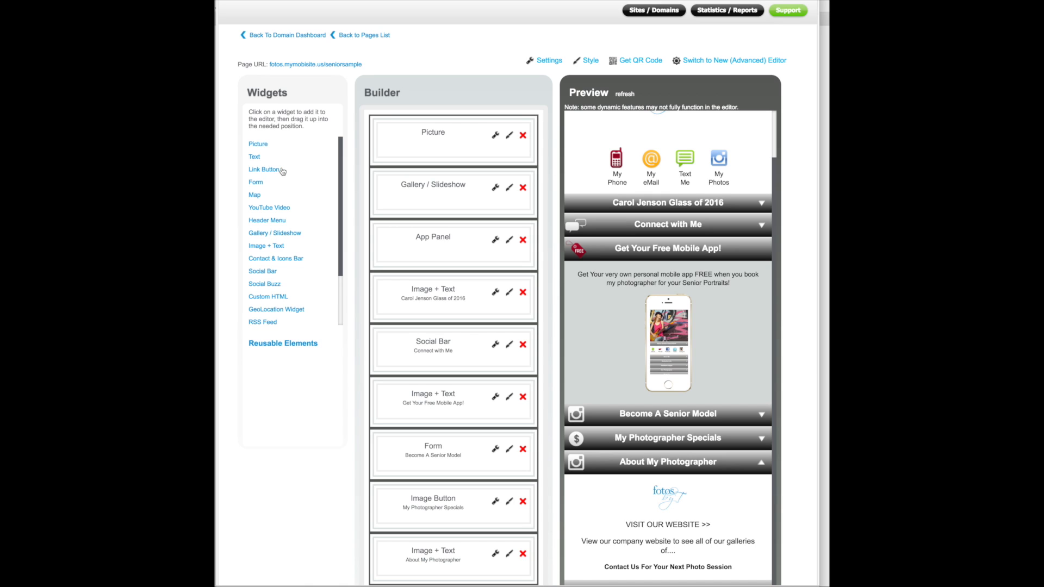
pyautogui.click(255, 158)
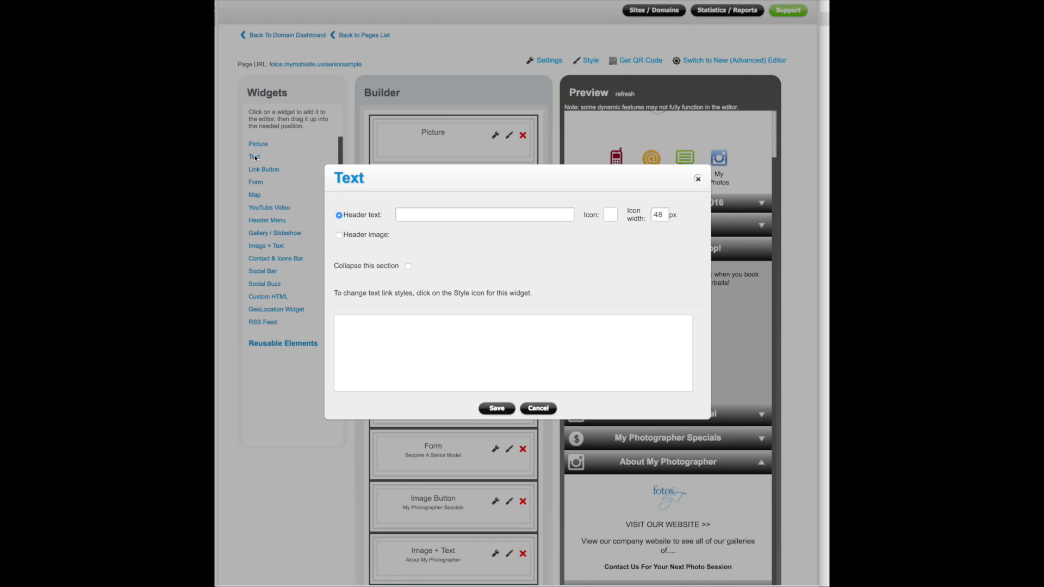
pyautogui.click(477, 215)
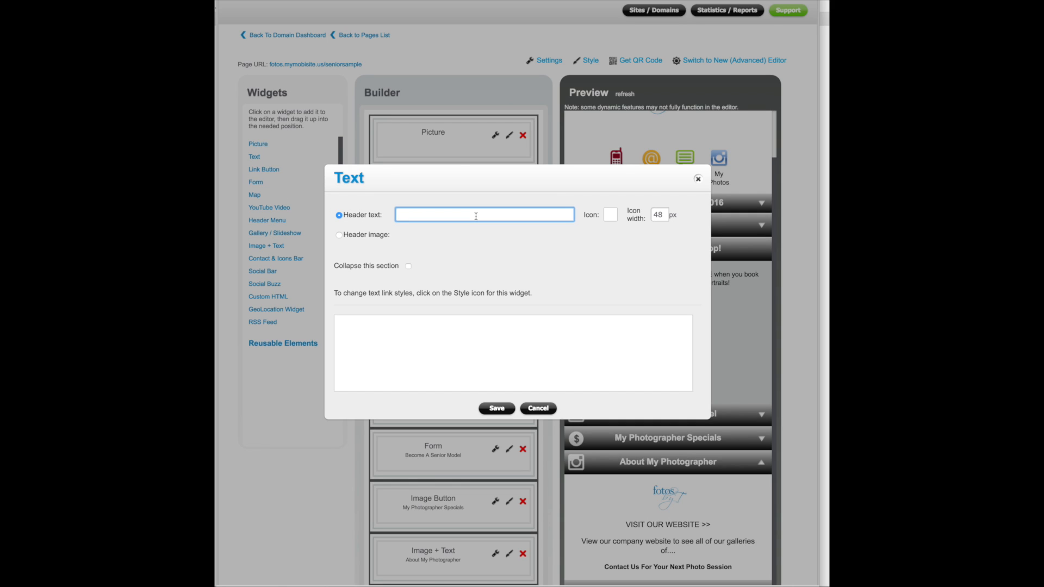
pyautogui.write('Head')
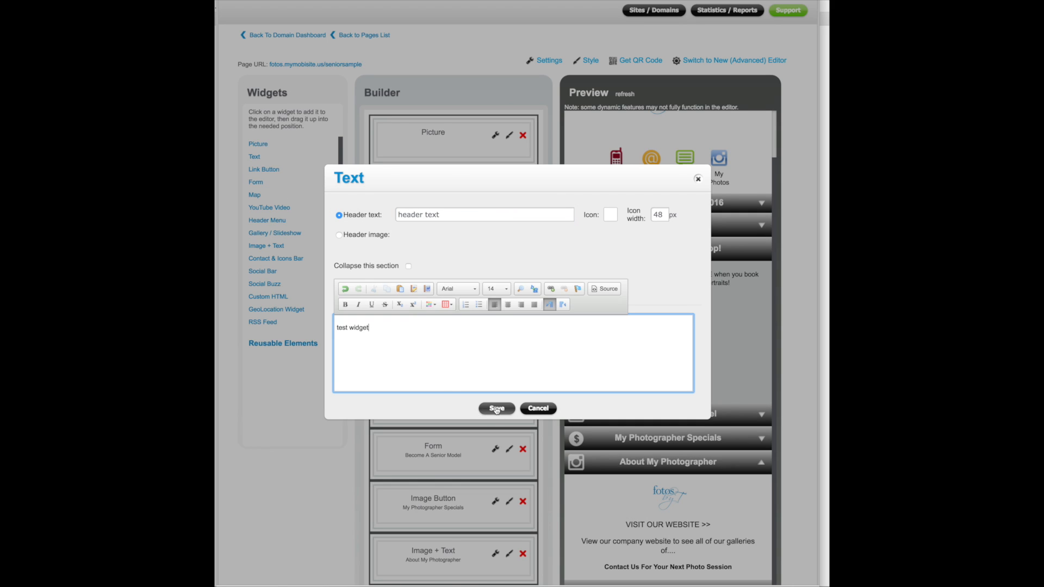
pyautogui.click(497, 408)
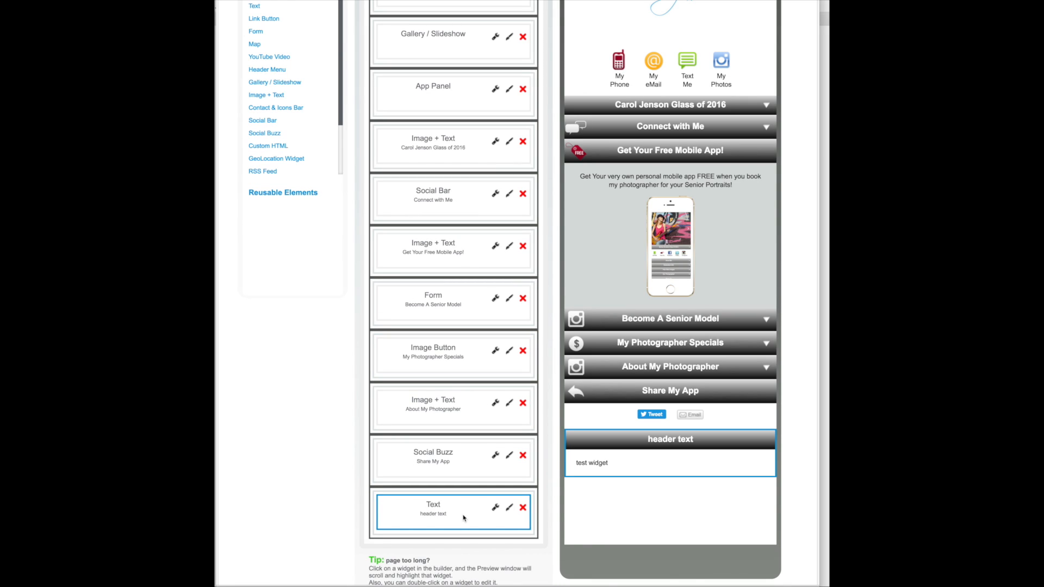
# Move the test Text widget above the Picture widget, and delete it from the page
pyautogui.moveTo(465, 518); pyautogui.dragTo(461, 139)
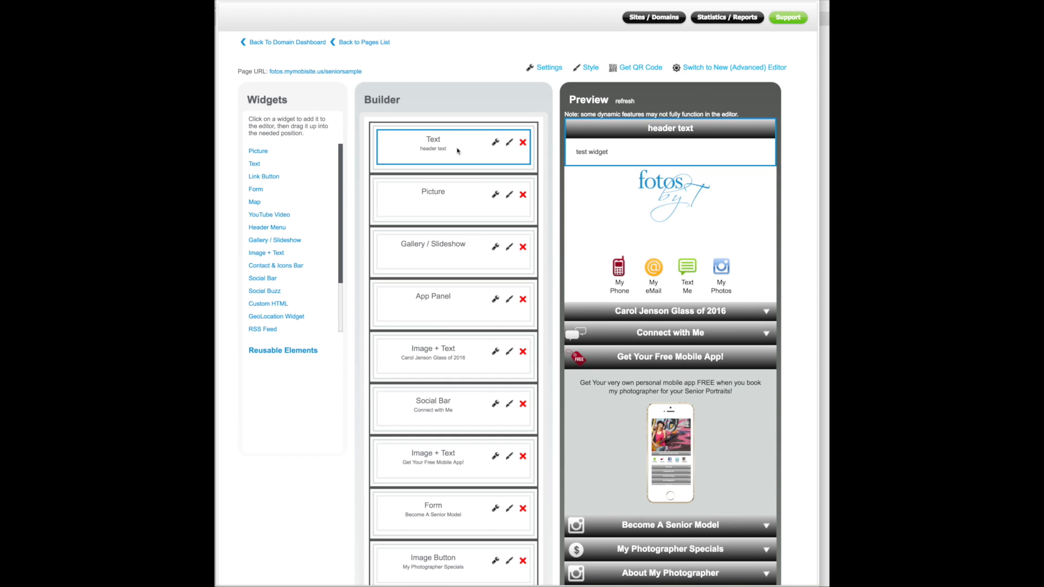
pyautogui.click(522, 143)
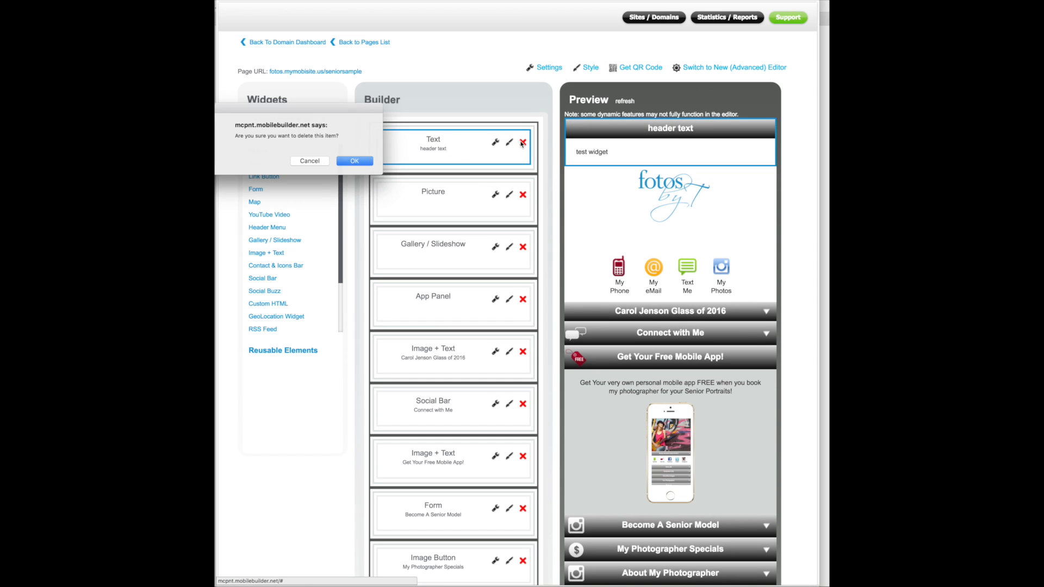
pyautogui.click(356, 161)
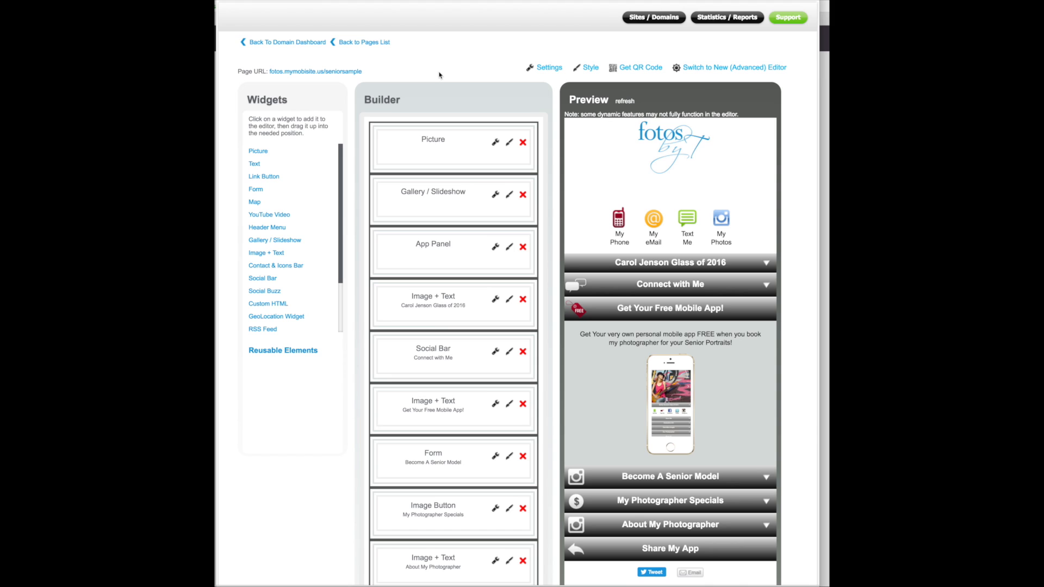
# Review the Page Settings without changing them, and look through the Style Settings for the page body, link buttons and headers
pyautogui.click(548, 70)
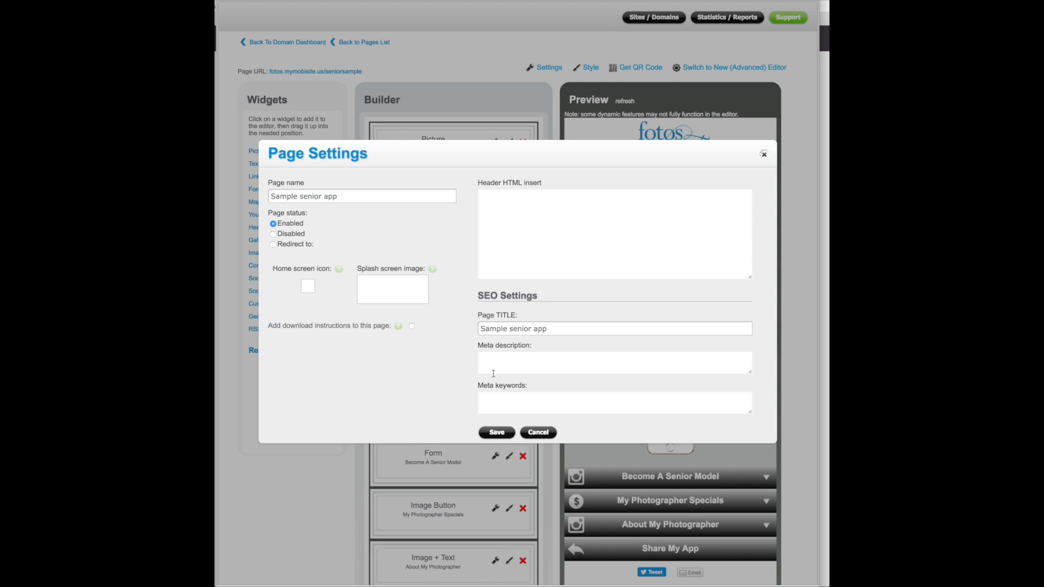
pyautogui.click(539, 434)
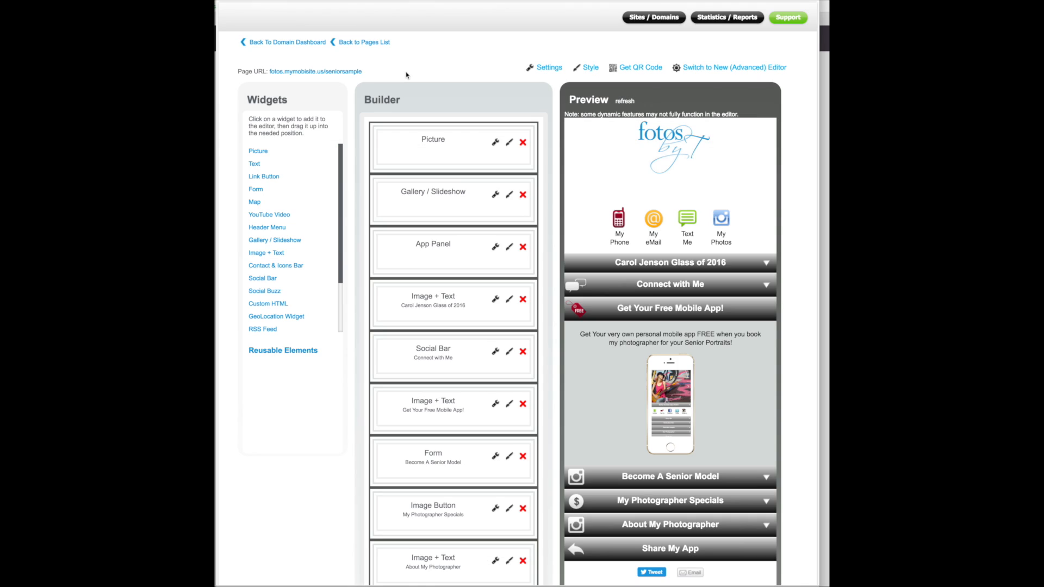
pyautogui.click(590, 68)
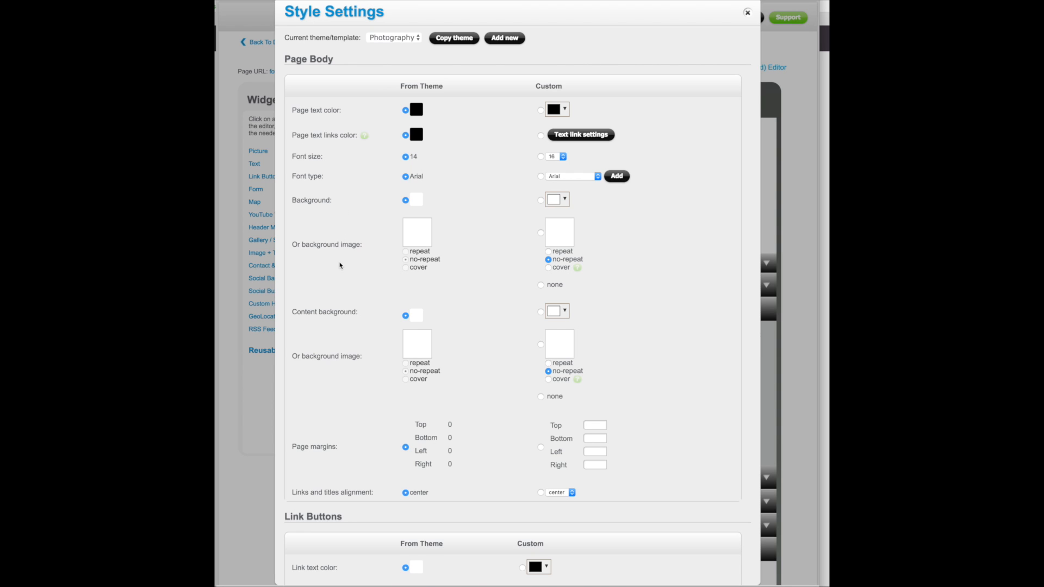
pyautogui.scroll(-5, 341, 265)
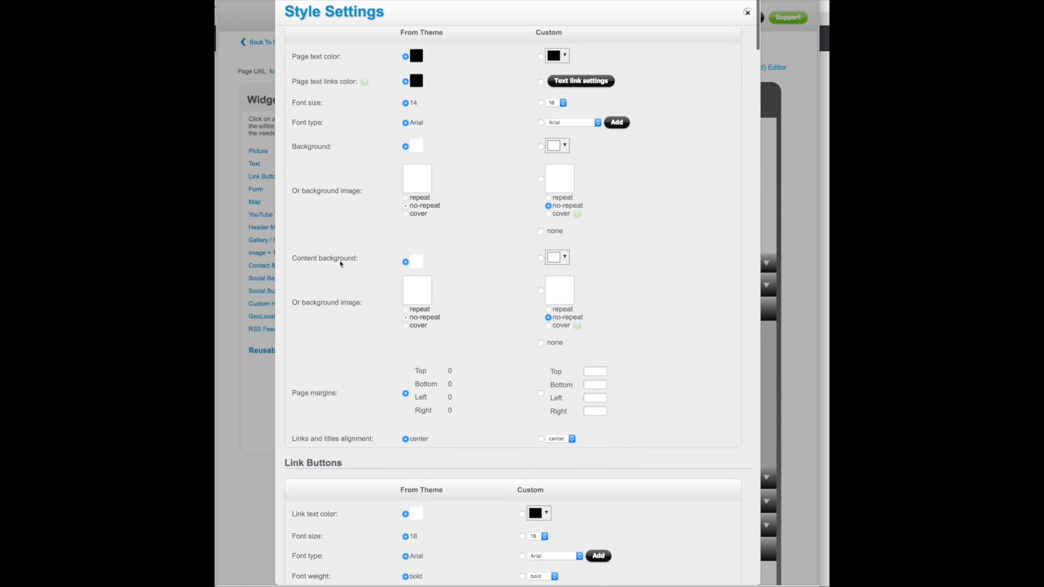
pyautogui.scroll(-5, 340, 265)
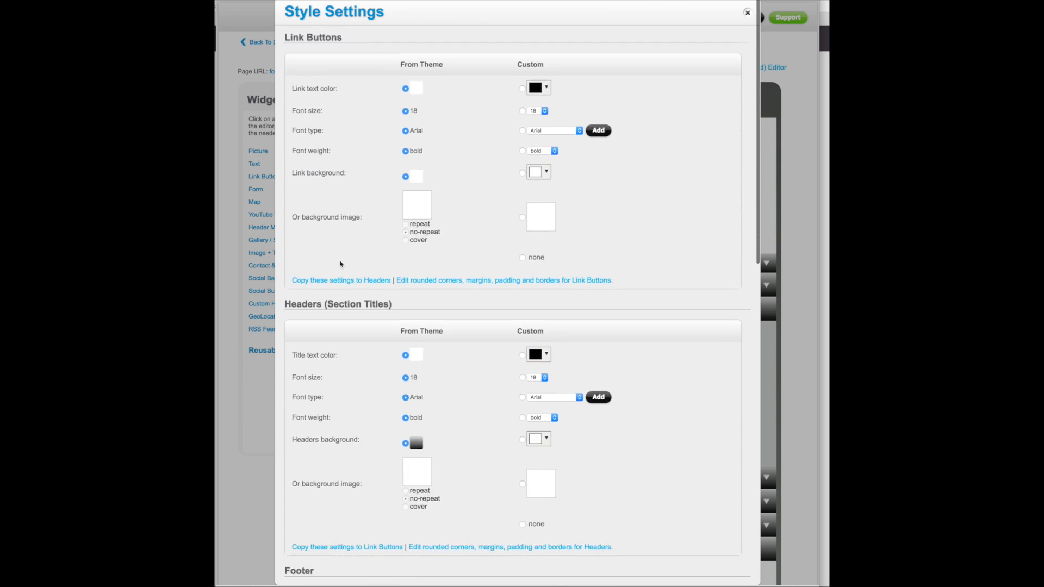
pyautogui.scroll(7, 341, 264)
pyautogui.scroll(4, 340, 265)
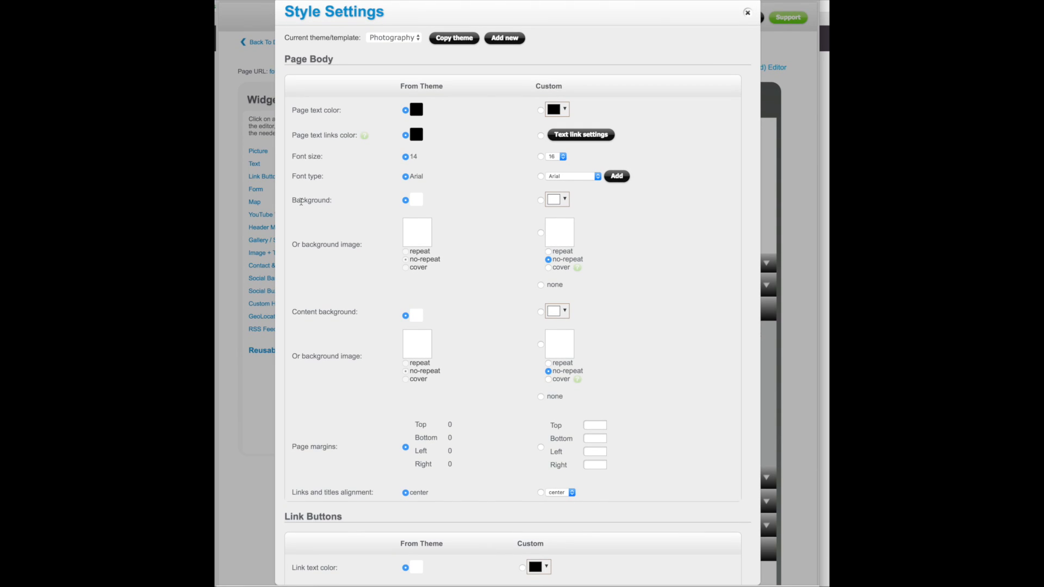
# Try a custom page background colour of rgb(255, 255, 255) in the Style Settings
pyautogui.click(541, 200)
pyautogui.click(554, 201)
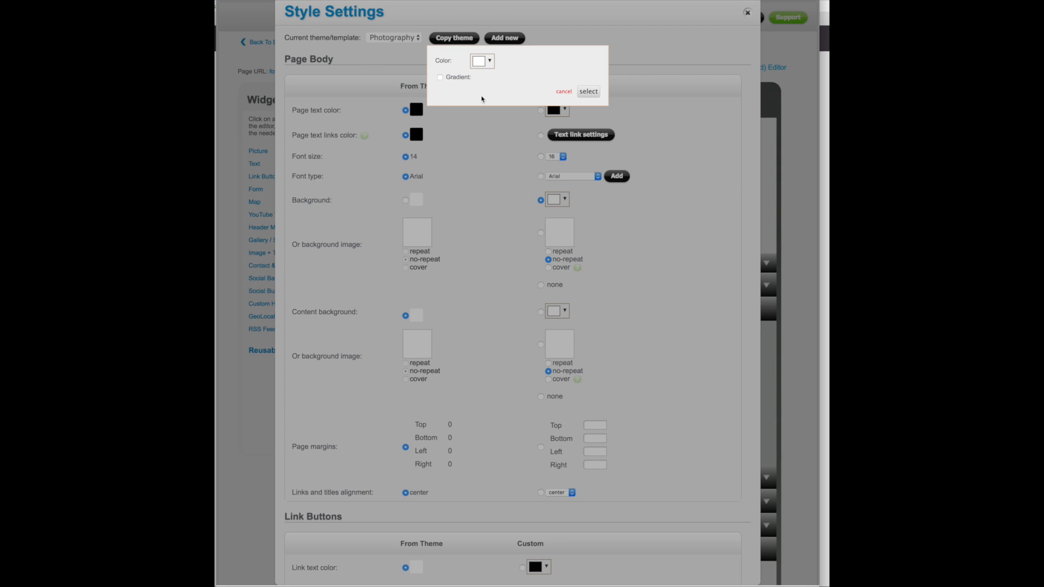
pyautogui.click(480, 63)
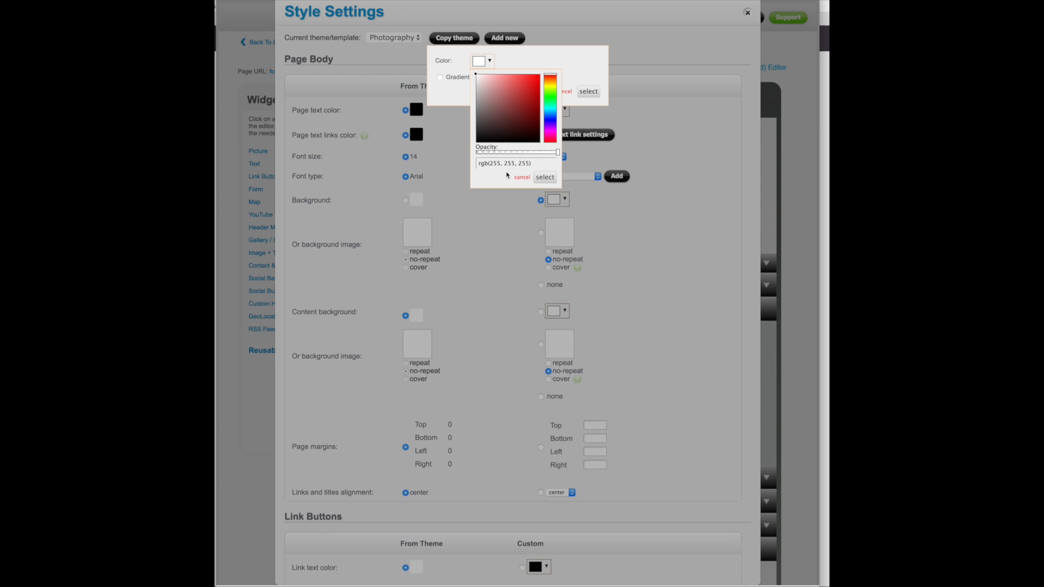
pyautogui.click(542, 180)
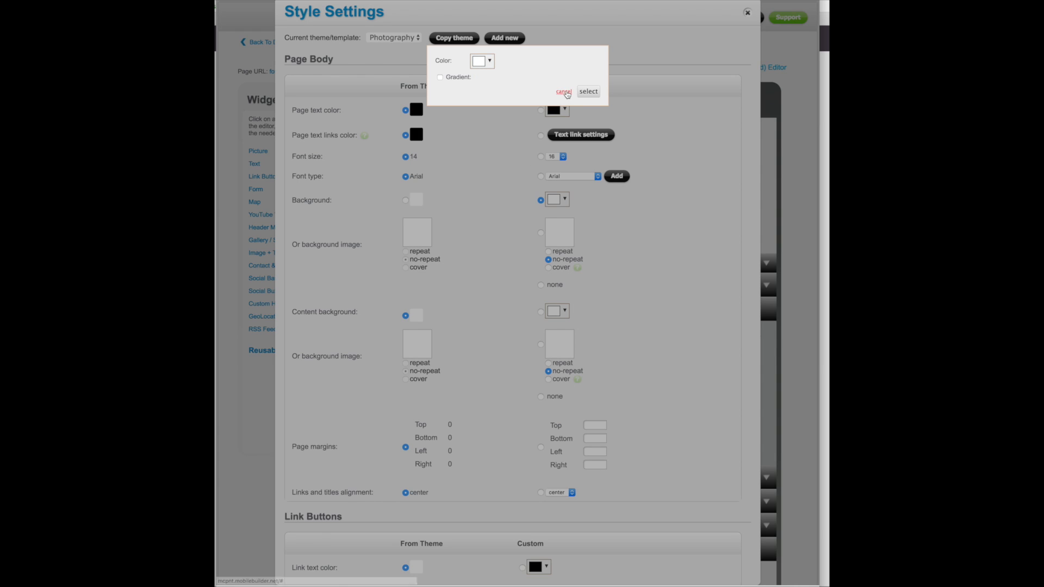
pyautogui.click(588, 93)
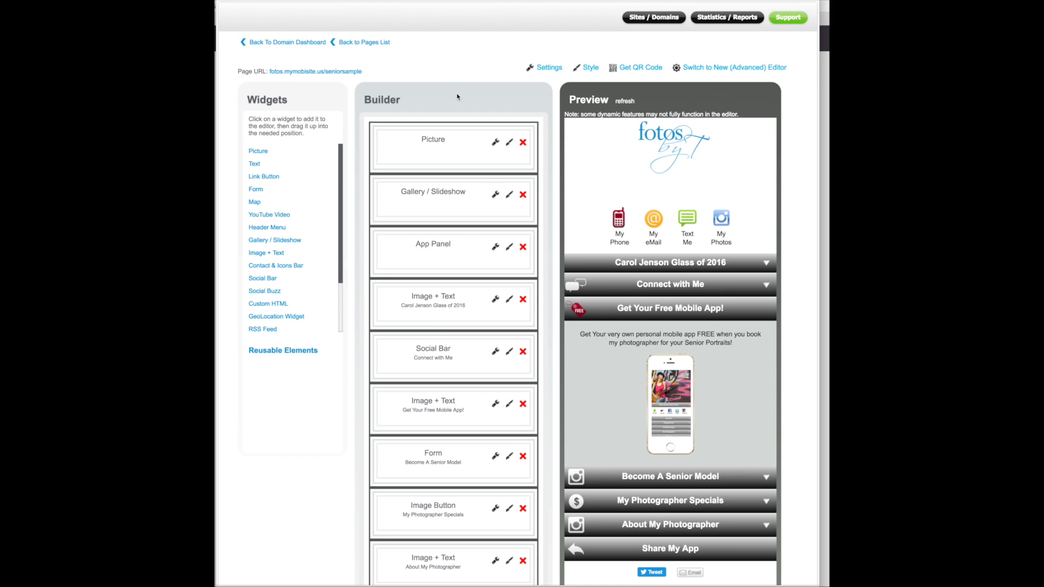
# Copy the page URL fotos.mymobisite.us/seniorsample to the clipboard
pyautogui.scroll(-2, 457, 97)
pyautogui.click(457, 94)
pyautogui.scroll(2, 457, 94)
pyautogui.moveTo(366, 72); pyautogui.dragTo(268, 72)
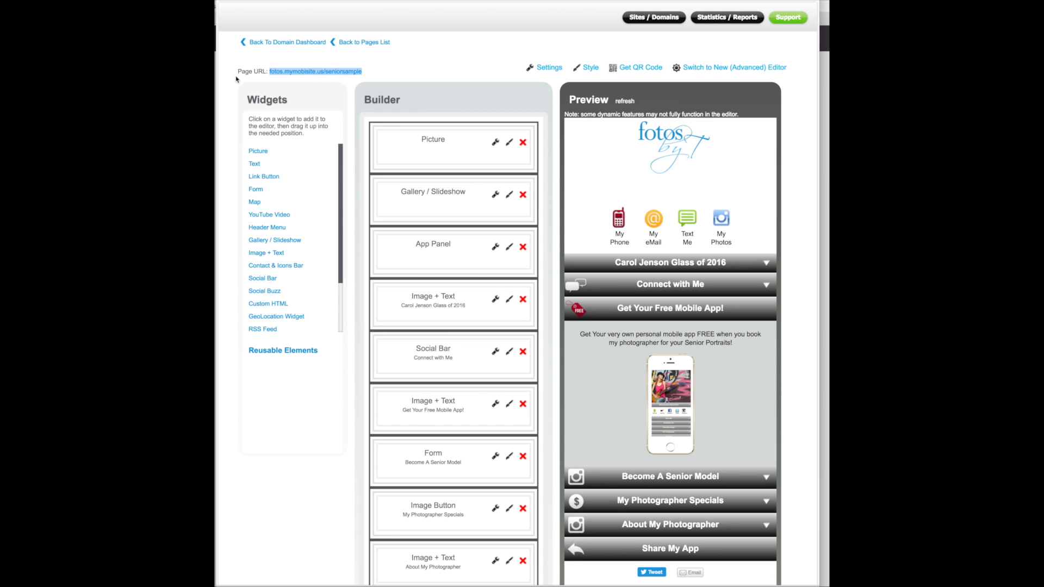
pyautogui.rightClick(297, 73)
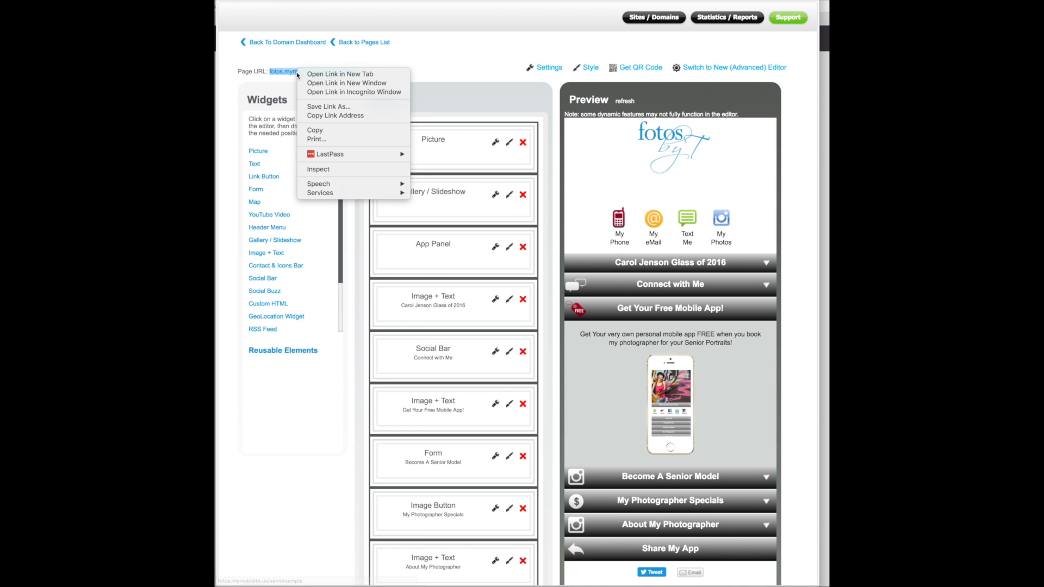
pyautogui.click(315, 130)
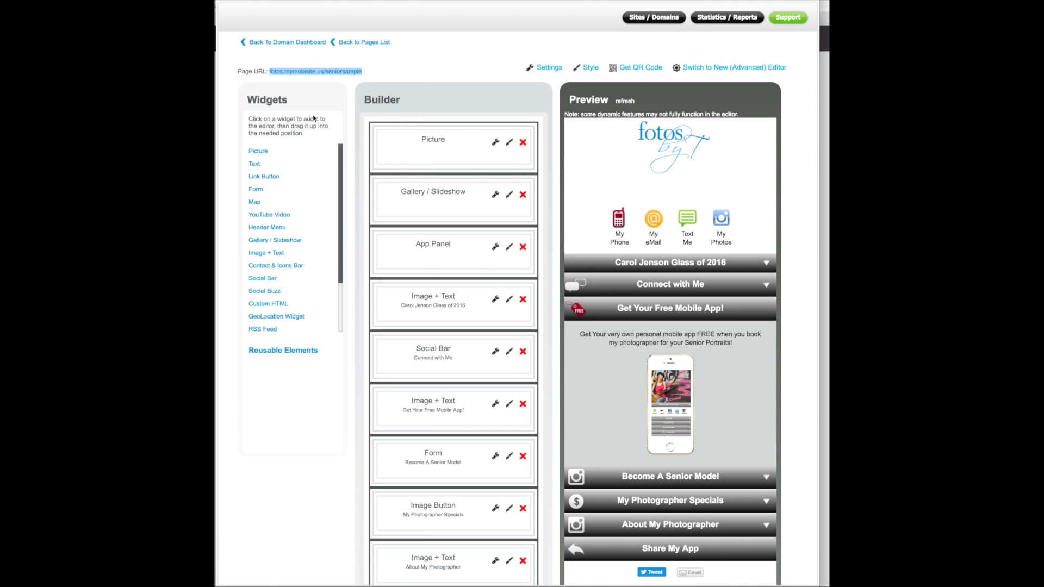
# Save the senior sample page in the builder and switch to the ubookoo dashboard
pyautogui.scroll(-3, 428, 58)
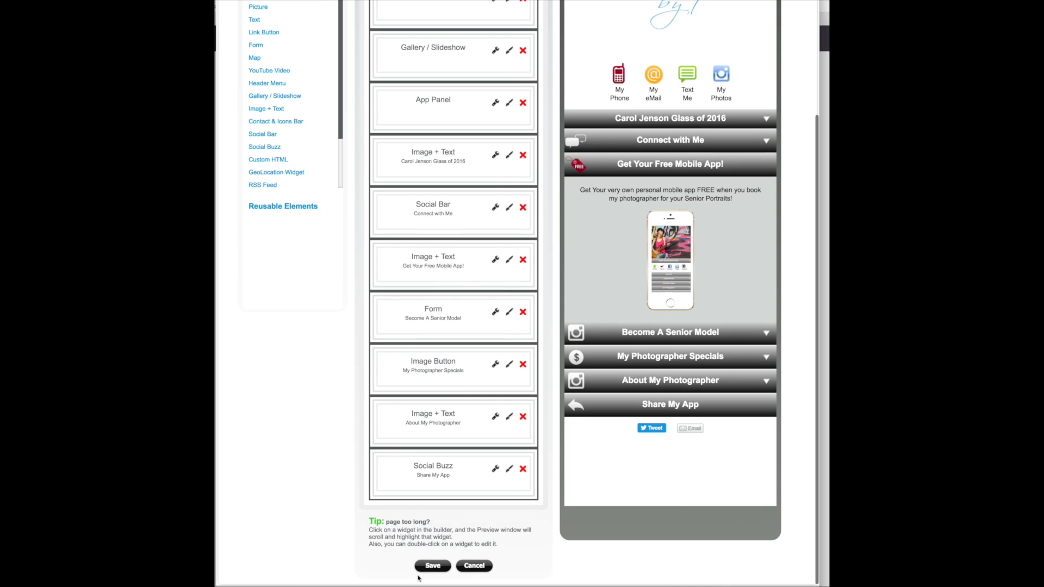
pyautogui.click(431, 567)
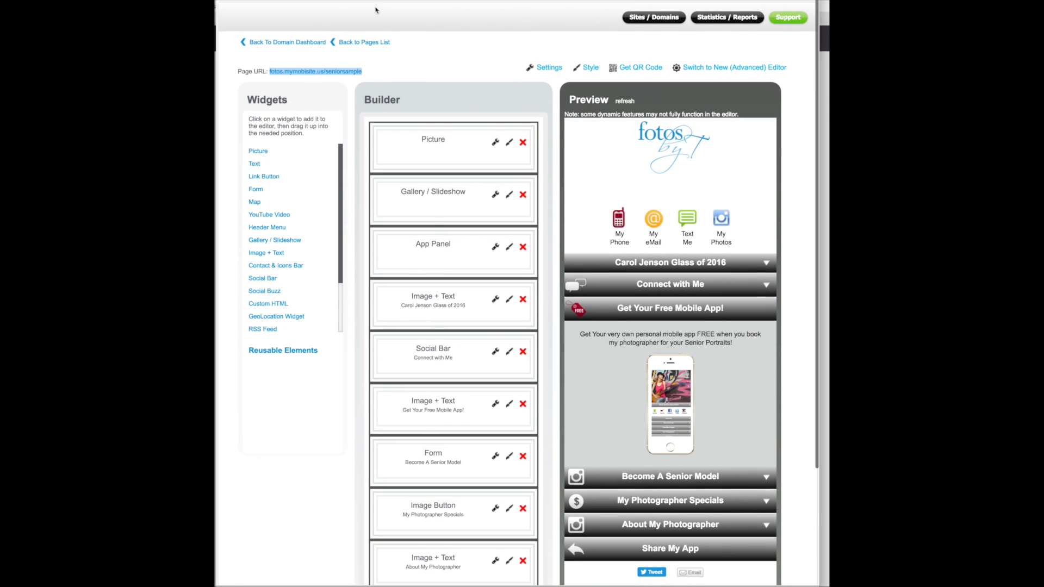
pyautogui.moveTo(342, 12); pyautogui.dragTo(341, 33)
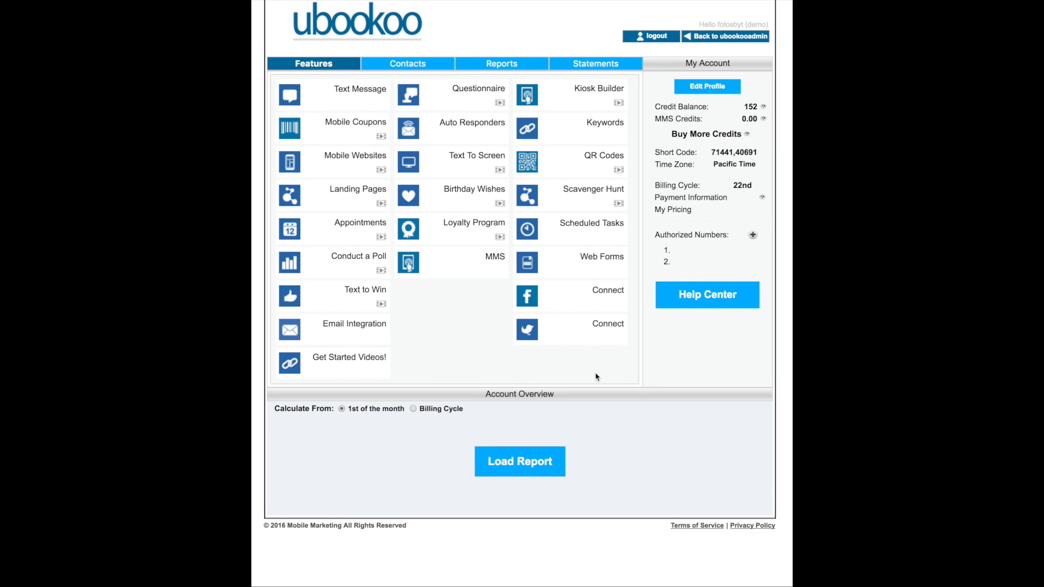
# Check the availability of the custom keyword carolj on short code 71441-US, lease it, and view the short code options
pyautogui.click(609, 127)
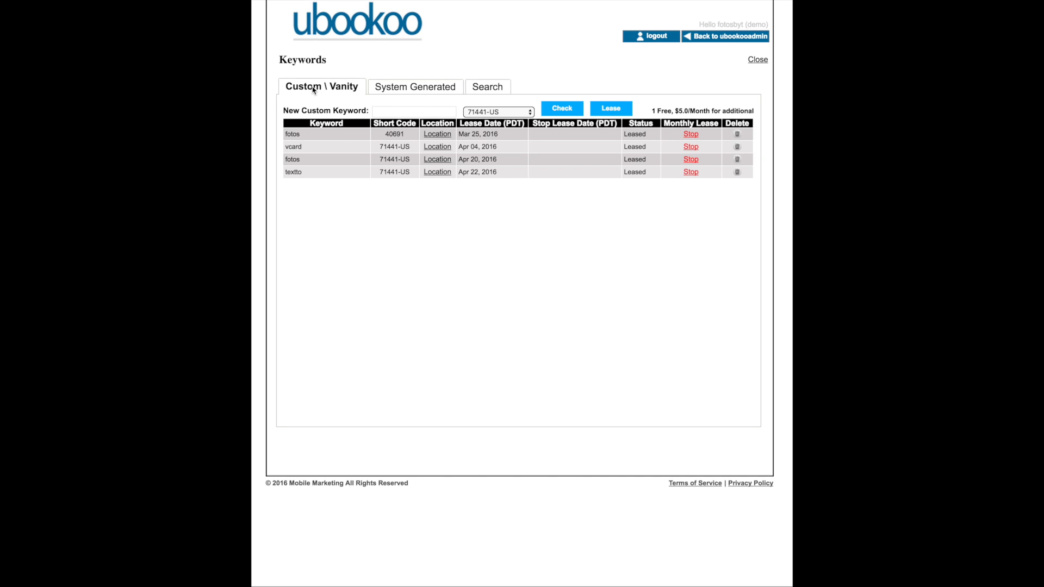
pyautogui.click(390, 114)
pyautogui.write('carolj')
pyautogui.press('Return')
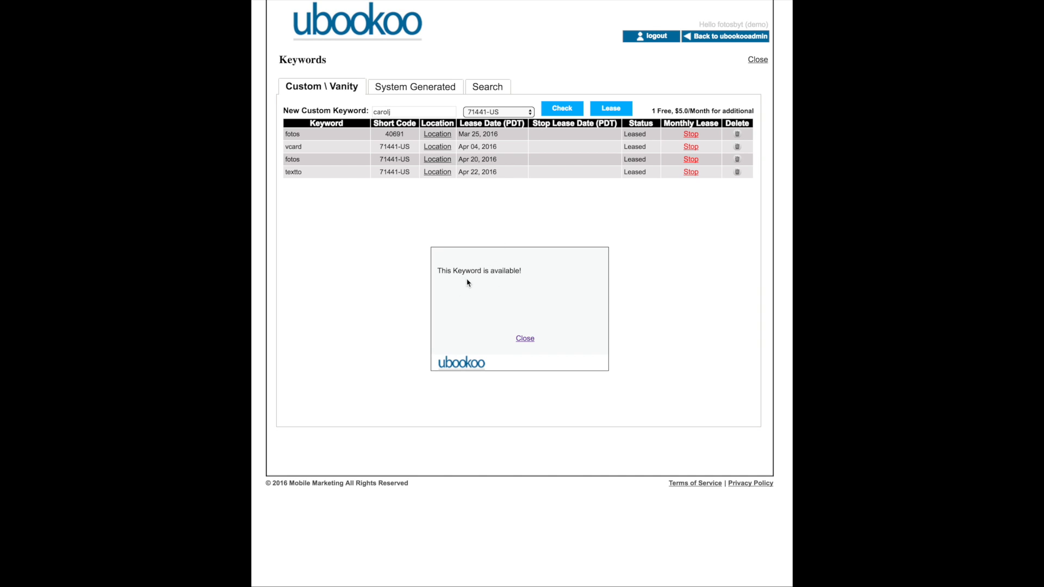
pyautogui.click(525, 340)
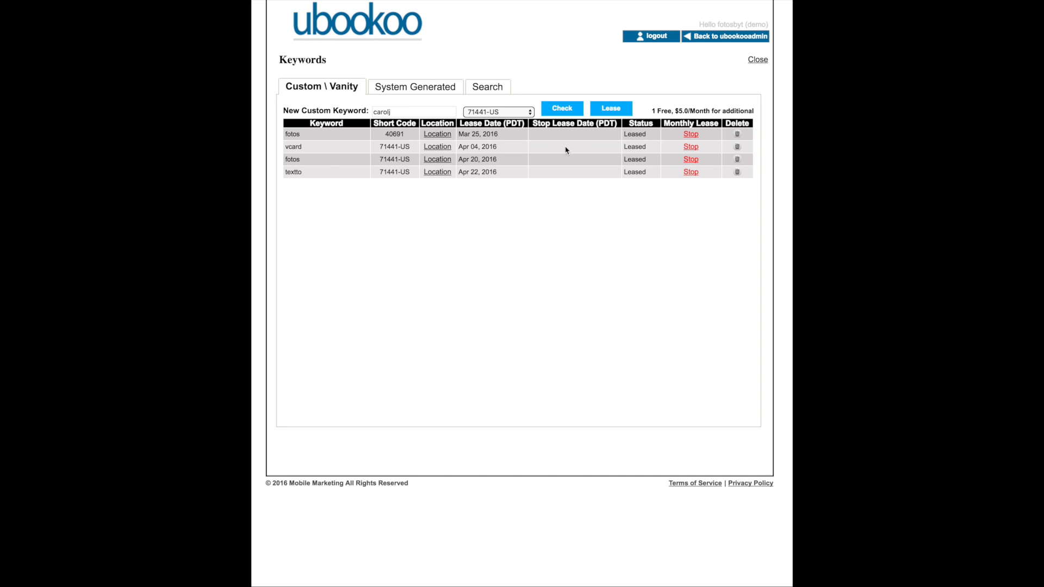
pyautogui.click(607, 111)
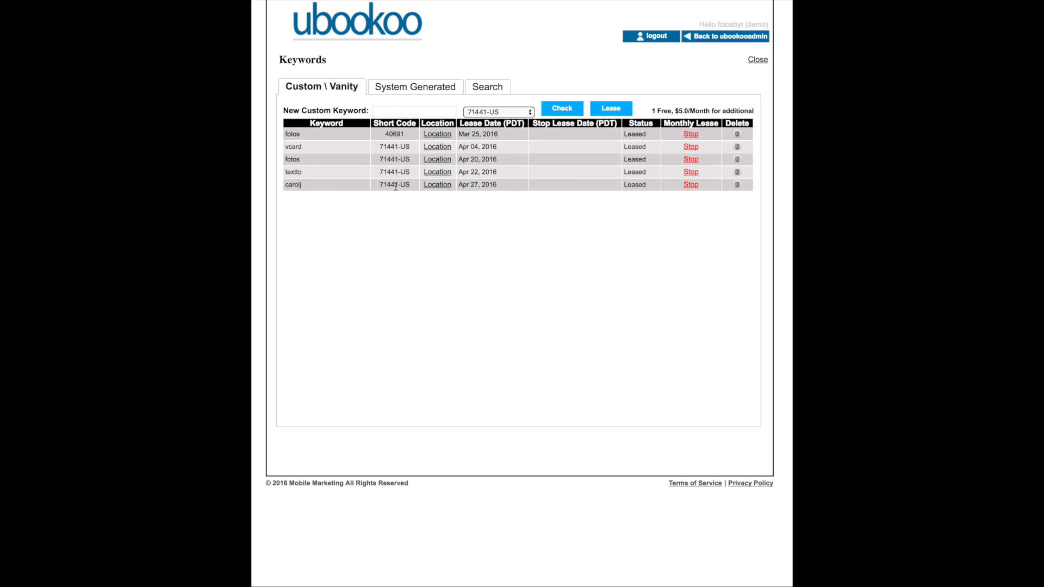
pyautogui.click(526, 112)
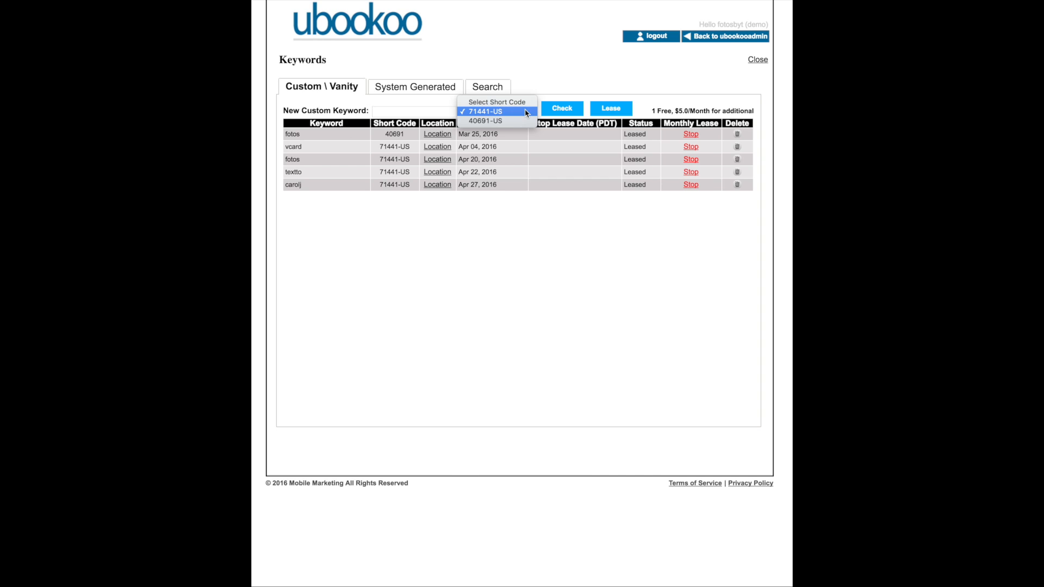
pyautogui.click(459, 238)
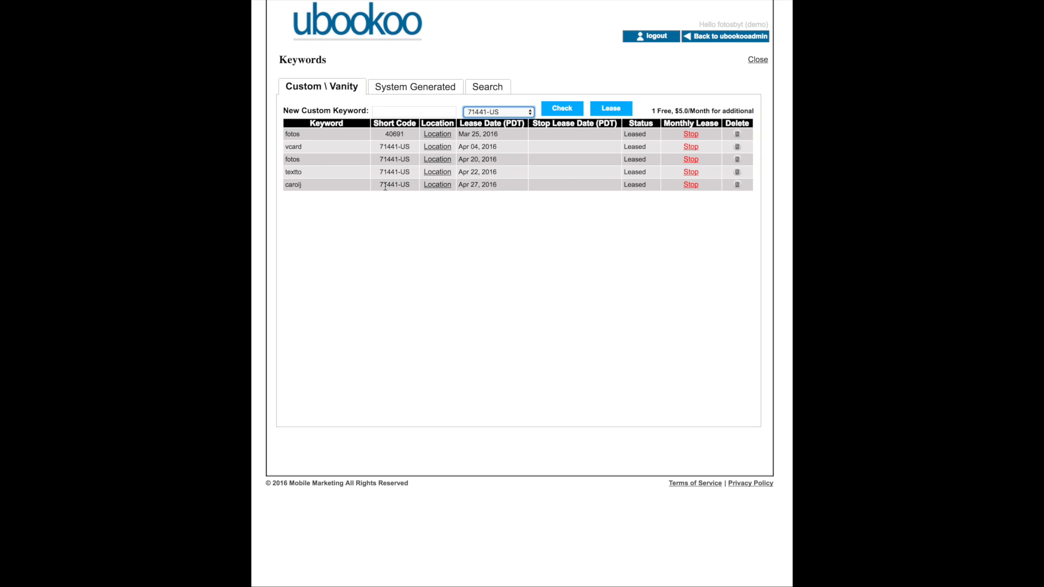
pyautogui.click(332, 26)
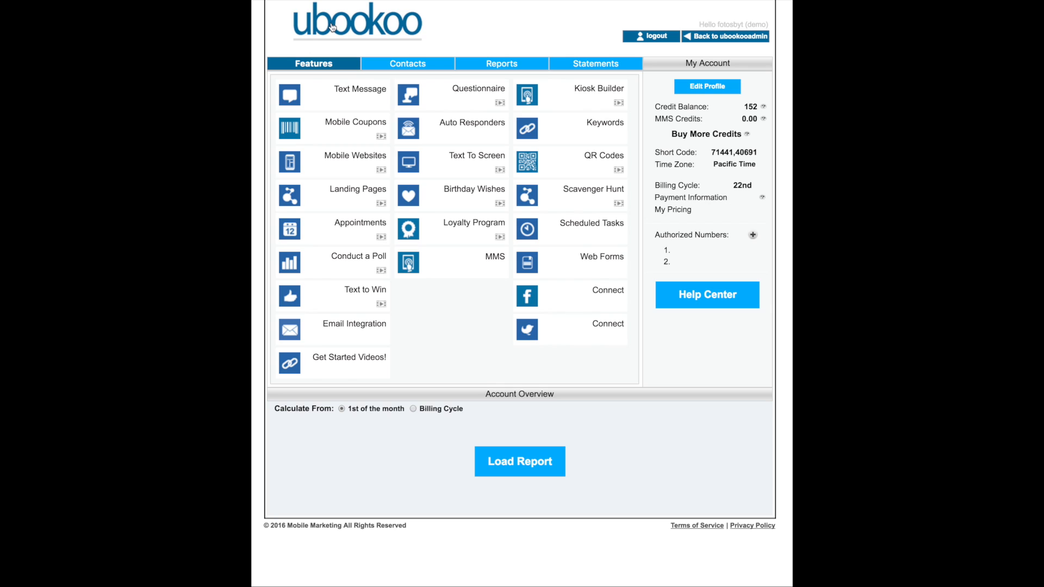
pyautogui.click(412, 66)
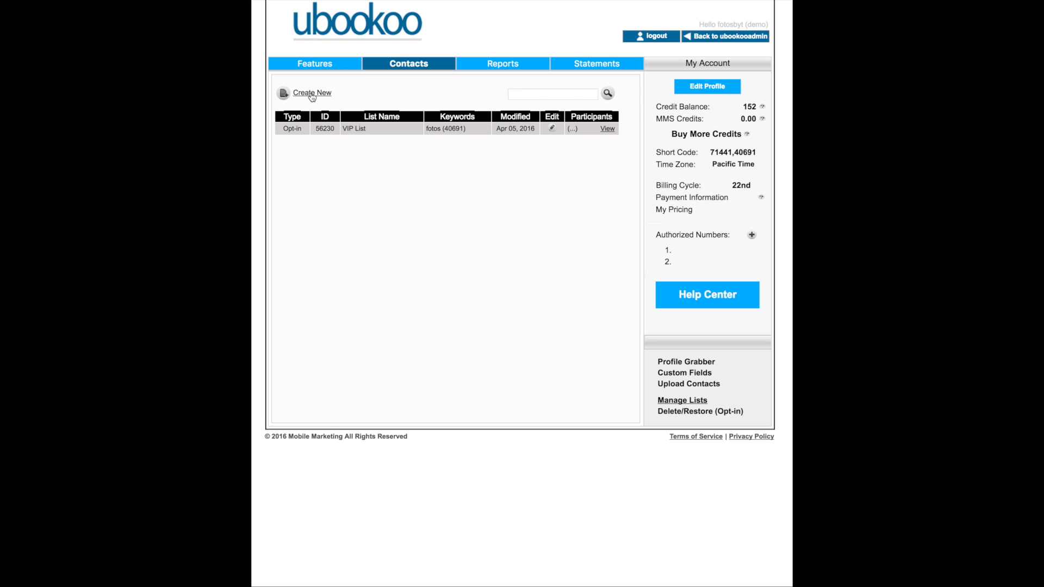
pyautogui.click(312, 94)
pyautogui.click(435, 82)
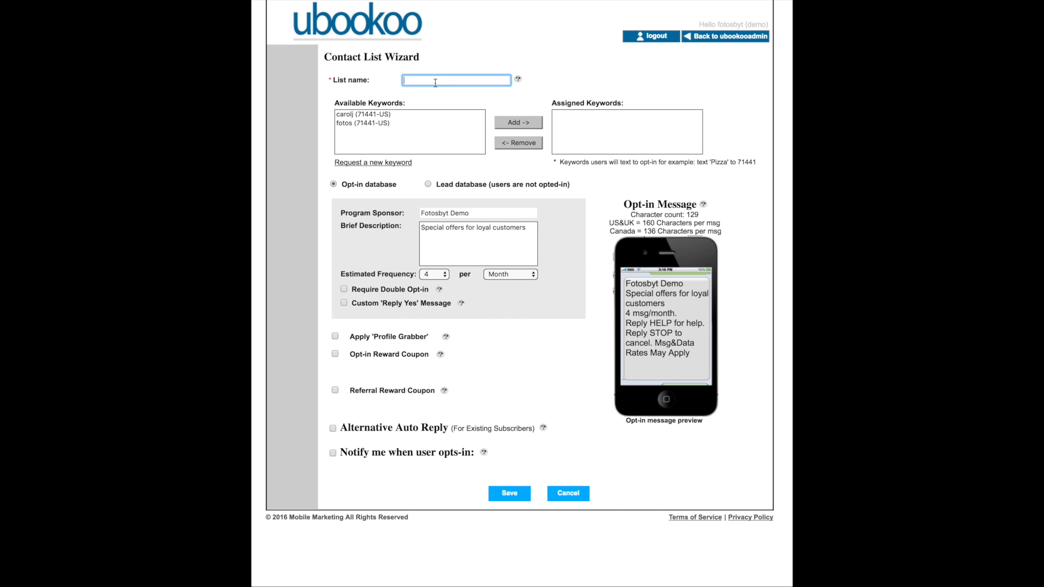
pyautogui.write('carol j')
pyautogui.click(344, 117)
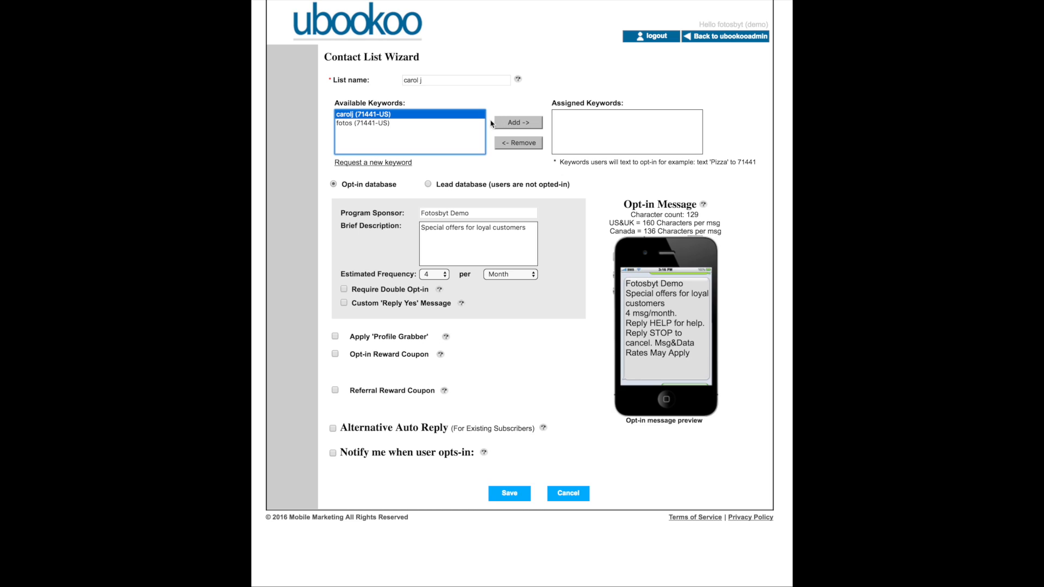
pyautogui.click(514, 125)
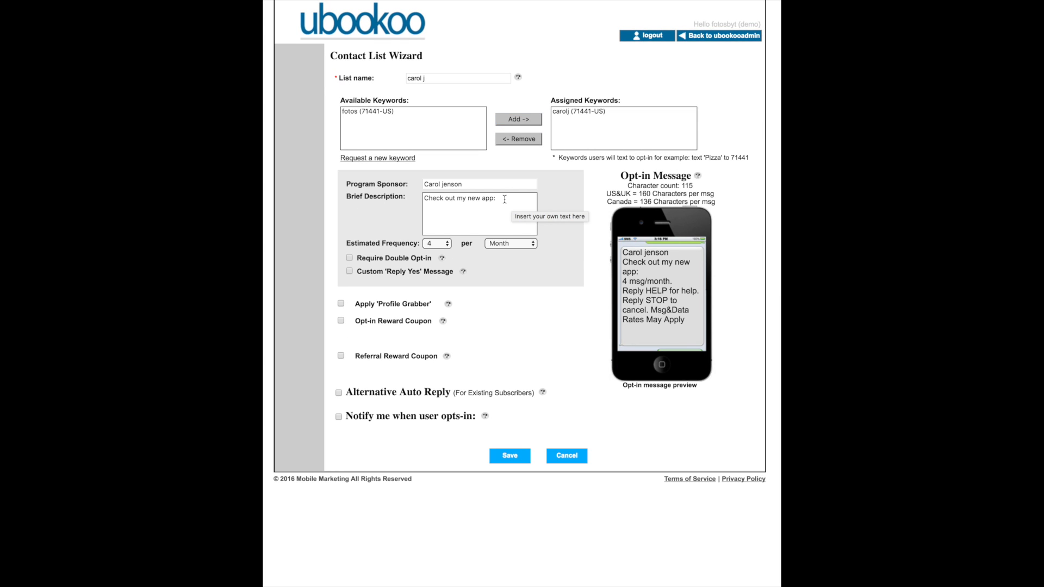
# Add mymobisite.us/seniorsample after "Check out my new app:" in the brief description and check the opt-in message preview
pyautogui.click(502, 199)
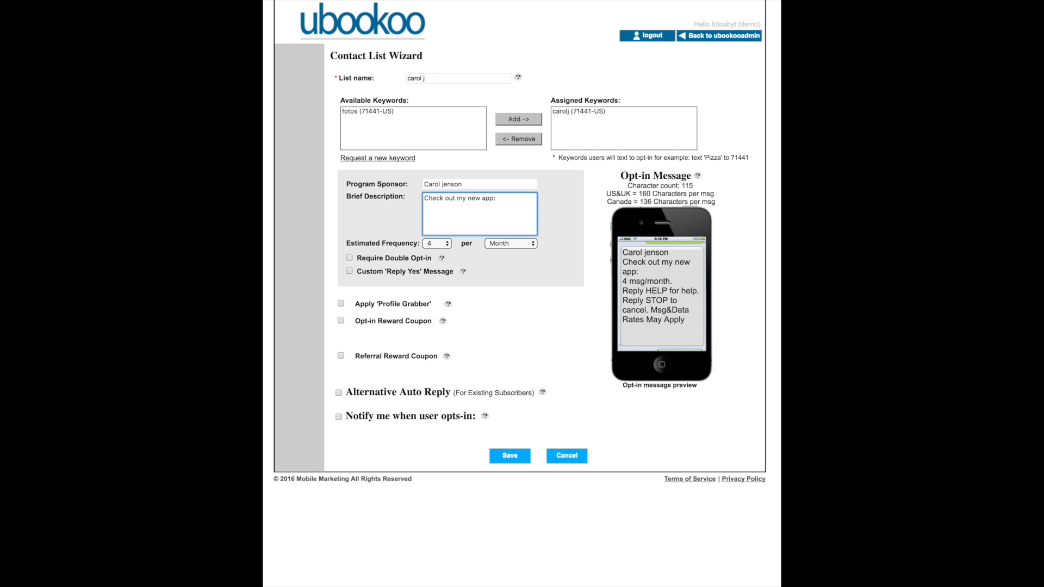
pyautogui.write('mymobisite.us/seniorsample')
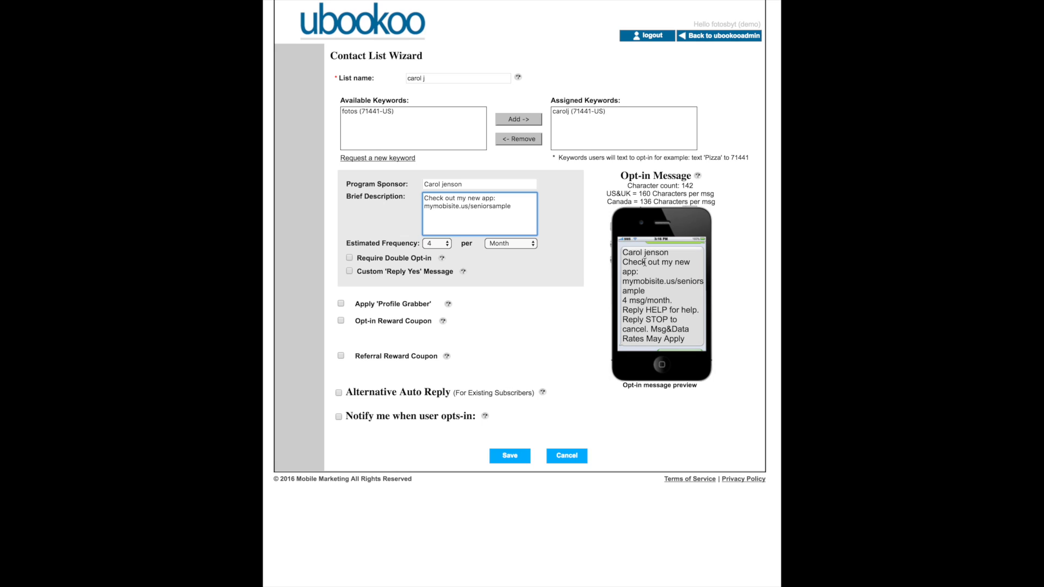
pyautogui.moveTo(623, 253); pyautogui.dragTo(684, 299)
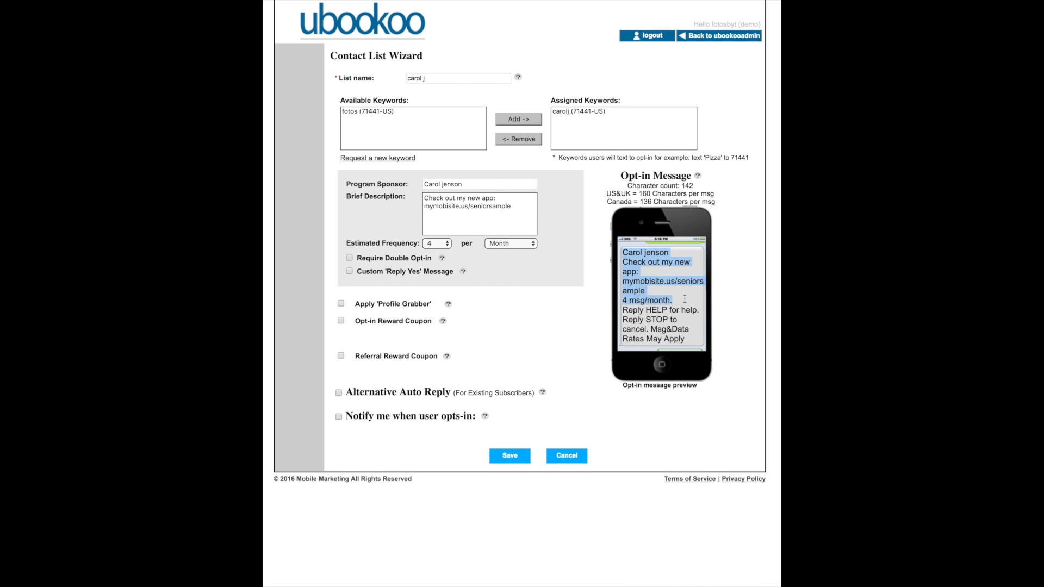
pyautogui.click(524, 263)
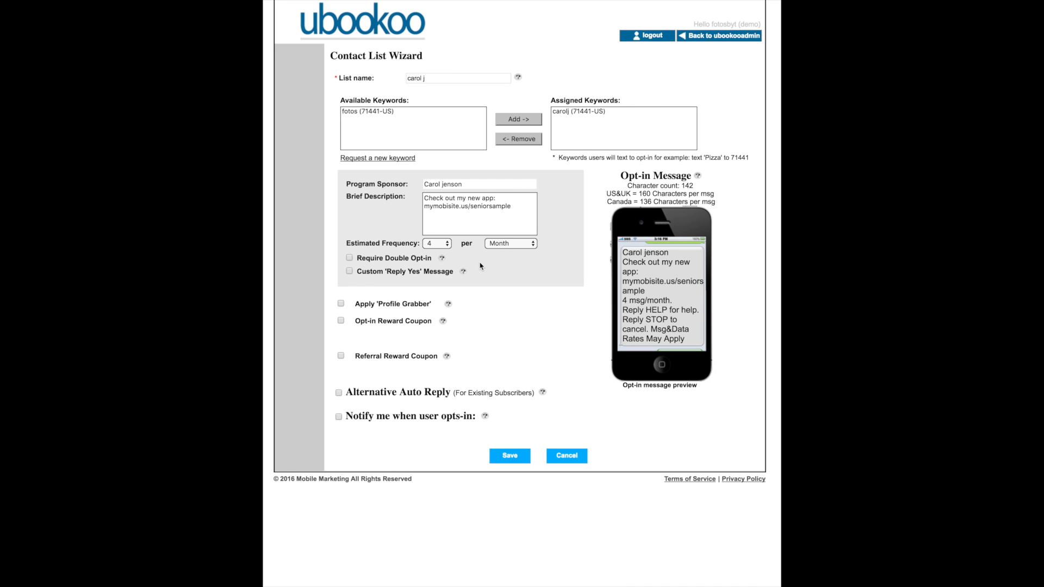
# Save the contact list with the estimated frequency period kept at Month and go back to the features overview
pyautogui.click(514, 246)
pyautogui.click(514, 245)
pyautogui.click(511, 457)
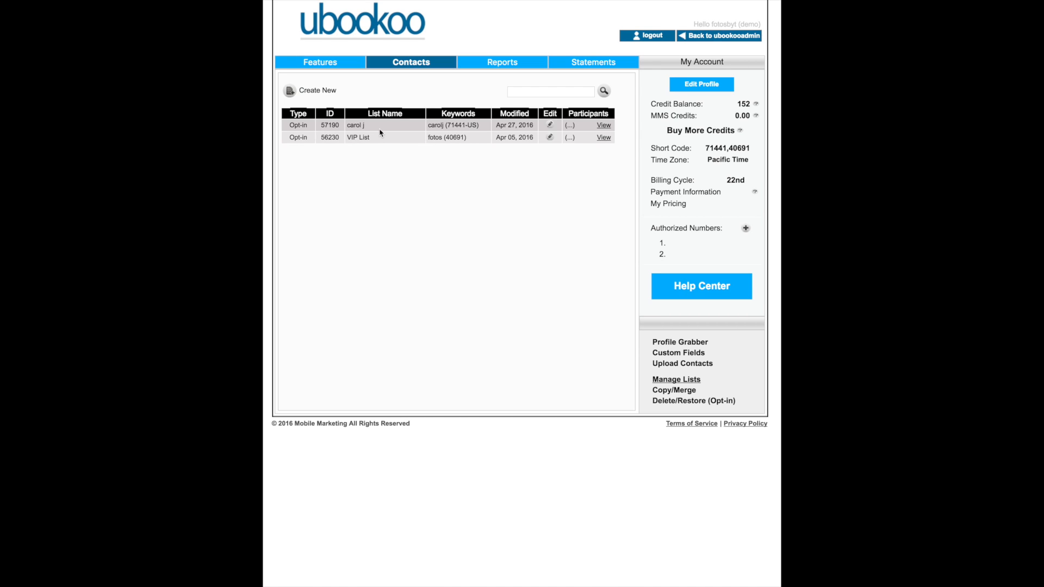
pyautogui.click(323, 63)
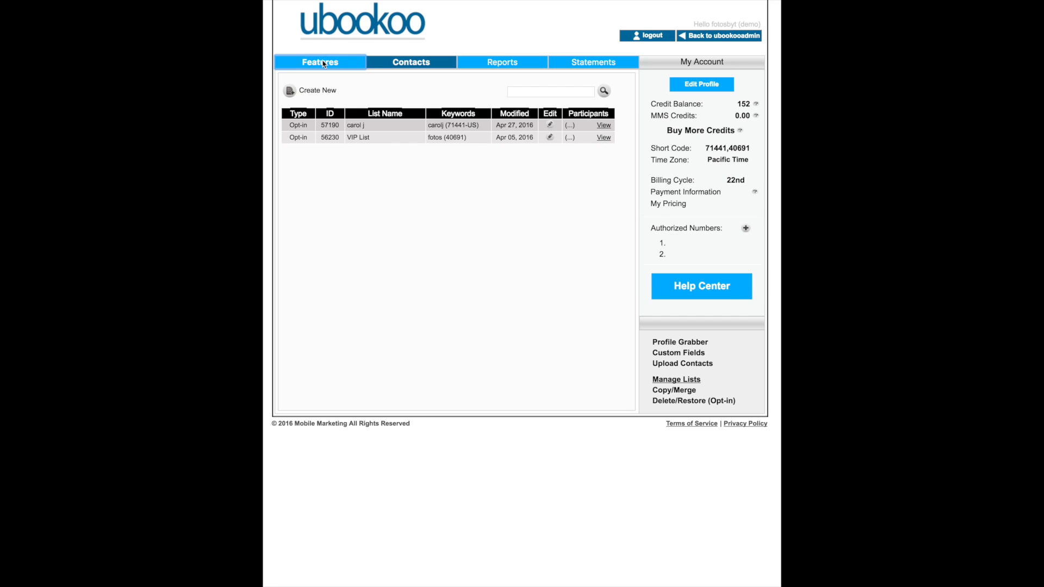